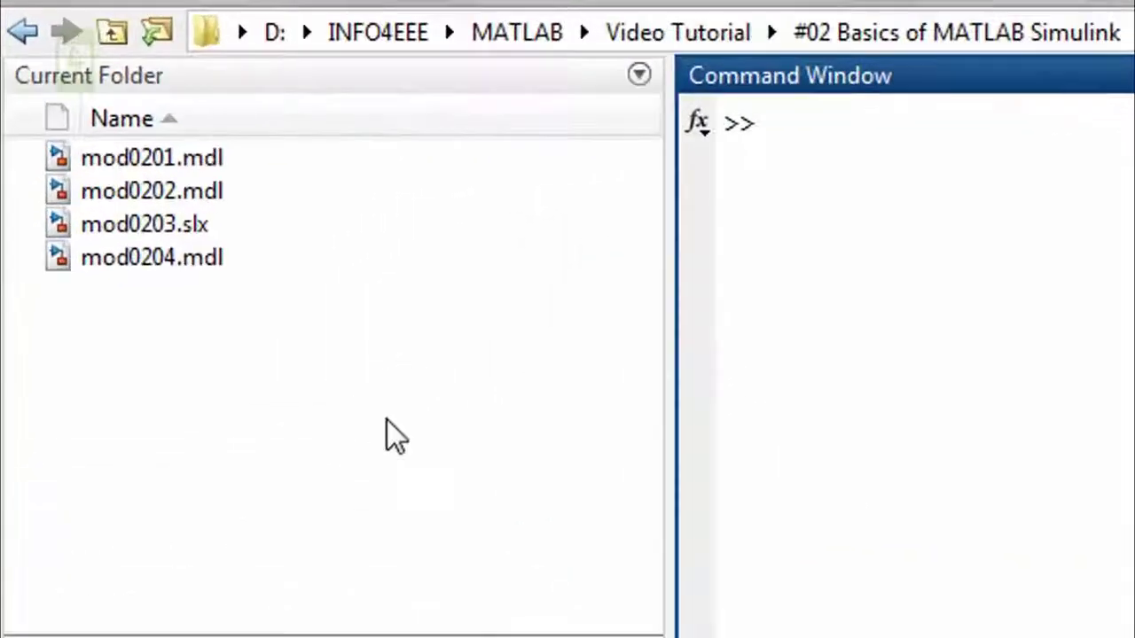
Open mod0204 and save a copy named mod0205 as a Simulink Models (*.mdl) file.
{"action": "left_click", "coordinate": [193, 271]}
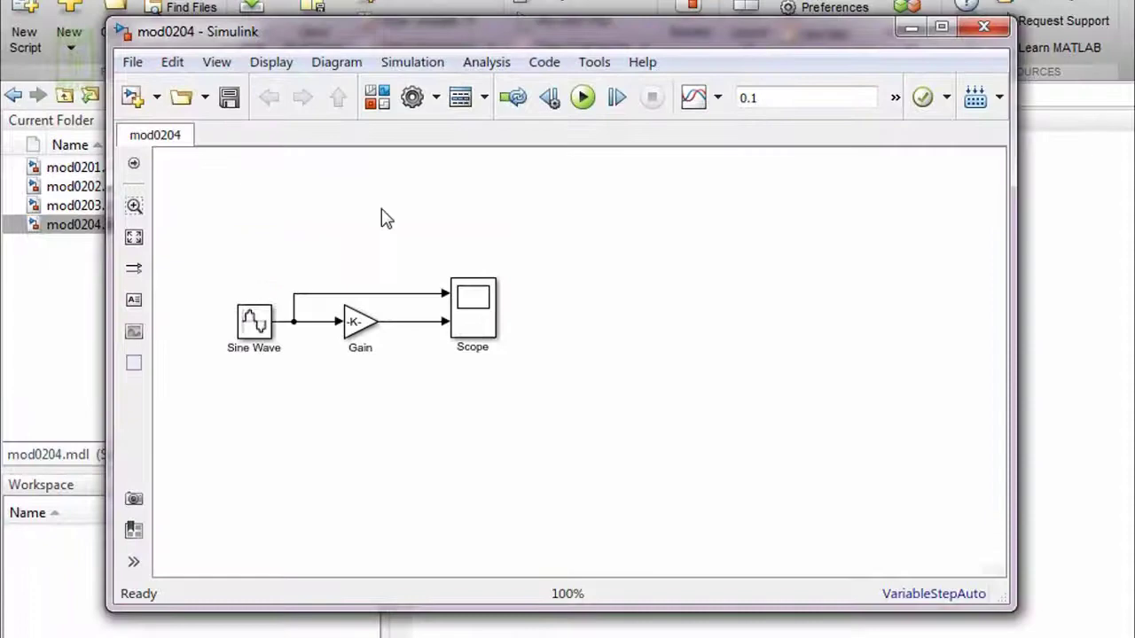
{"action": "left_click", "coordinate": [132, 63]}
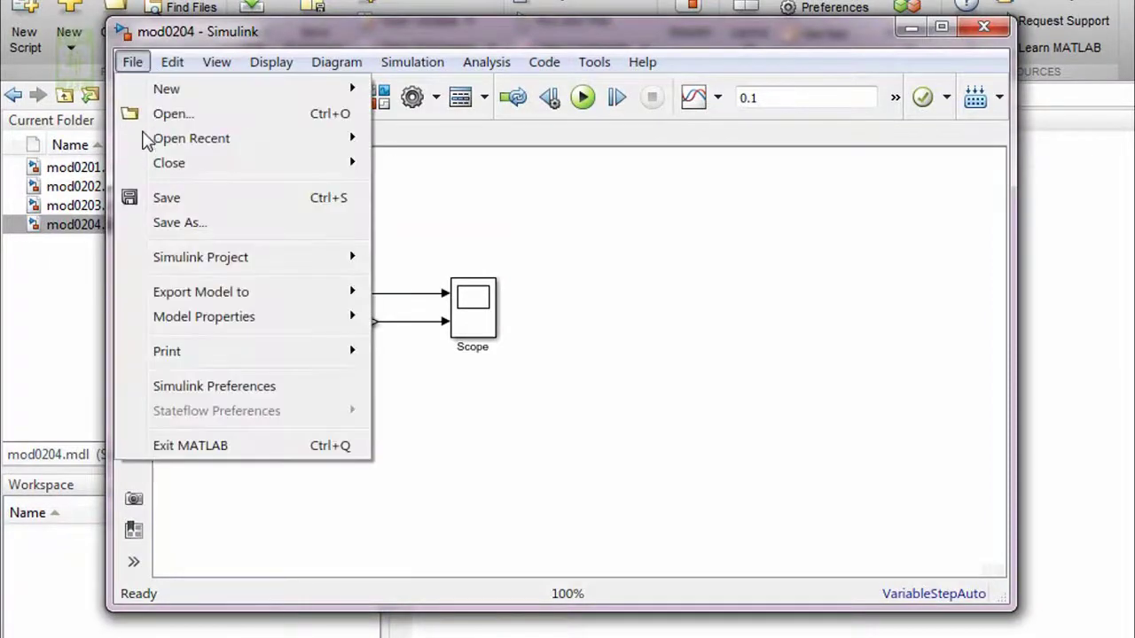
{"action": "left_click", "coordinate": [180, 224]}
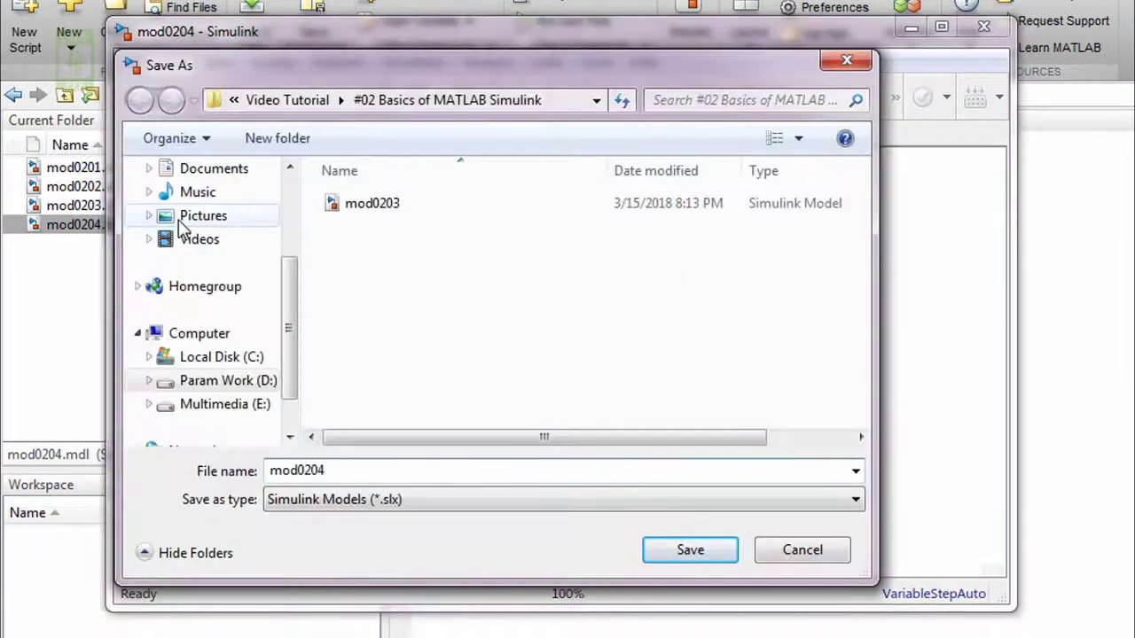
{"action": "key", "text": "BackSpace"}
{"action": "type", "text": "5"}
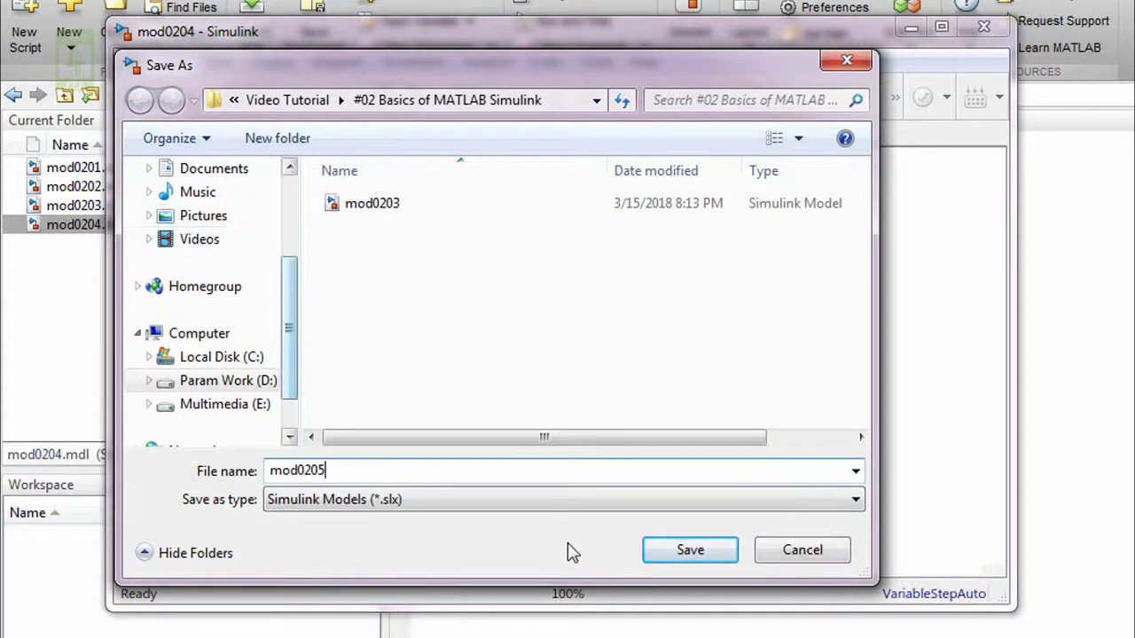
{"action": "left_click", "coordinate": [609, 500]}
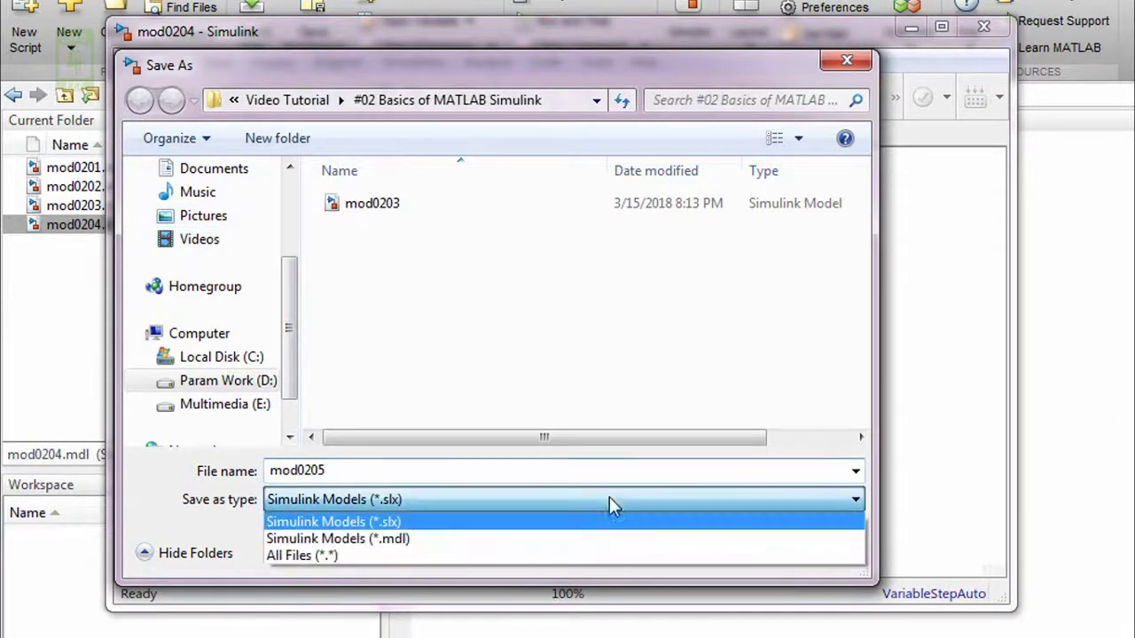
{"action": "left_click", "coordinate": [564, 539]}
{"action": "left_click", "coordinate": [676, 555]}
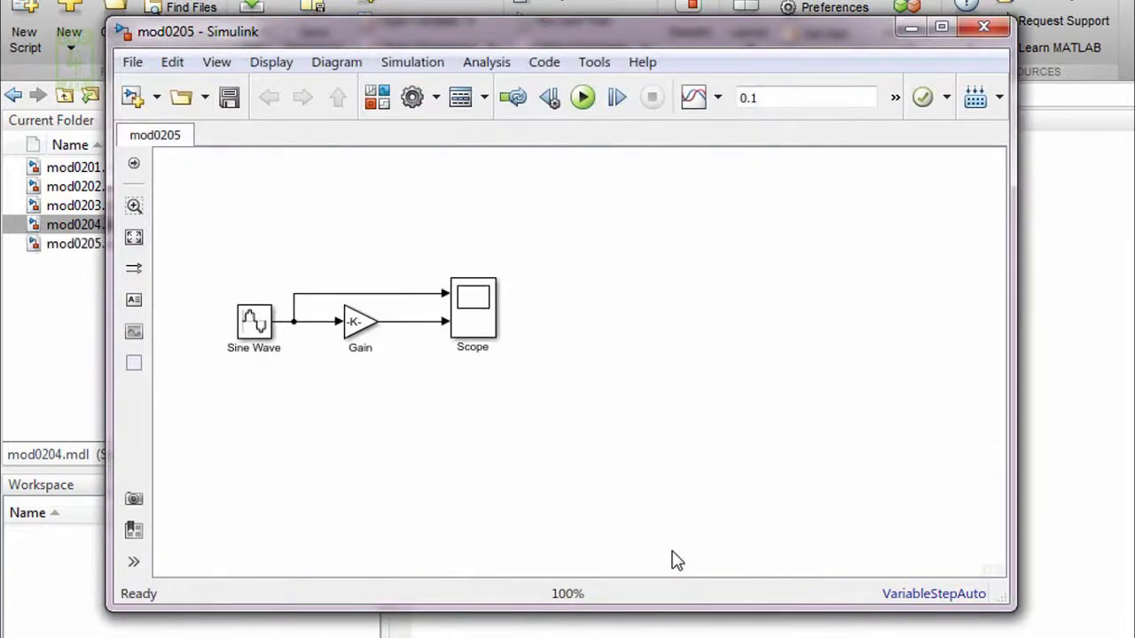
{"action": "left_click", "coordinate": [255, 321]}
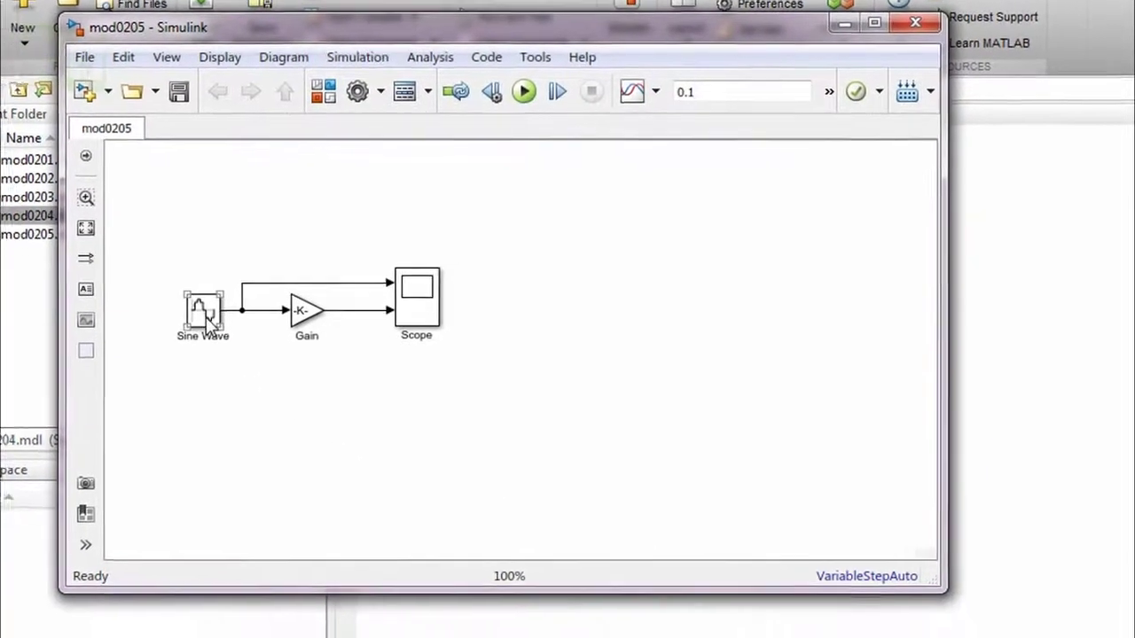
{"action": "double_click", "coordinate": [173, 305]}
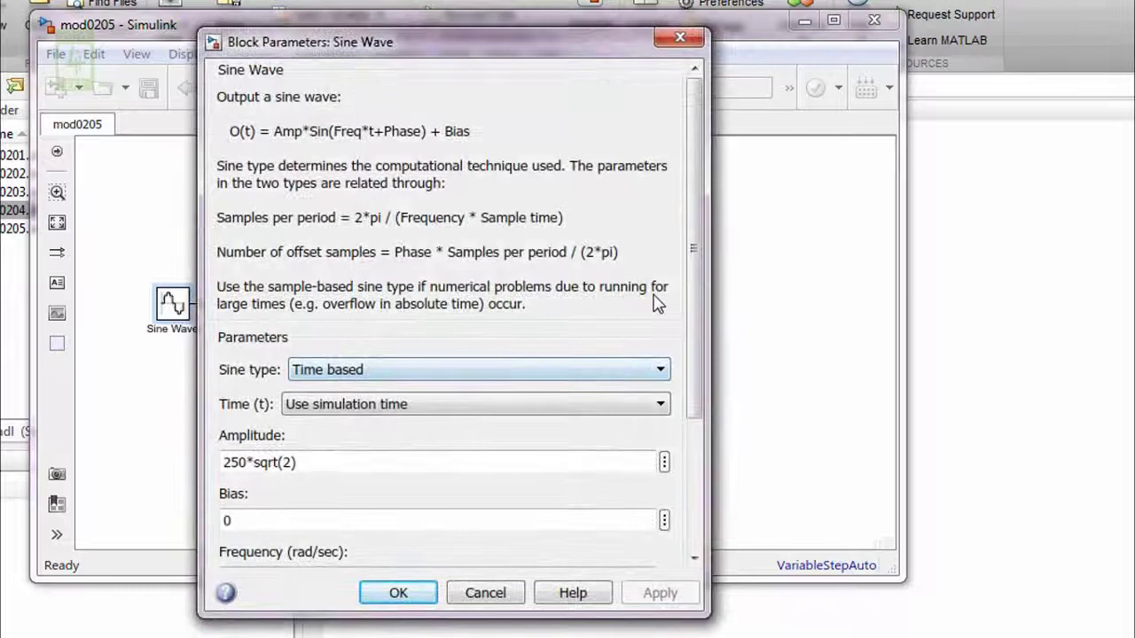
{"action": "scroll", "coordinate": [696, 295], "scroll_direction": "down", "scroll_amount": 5}
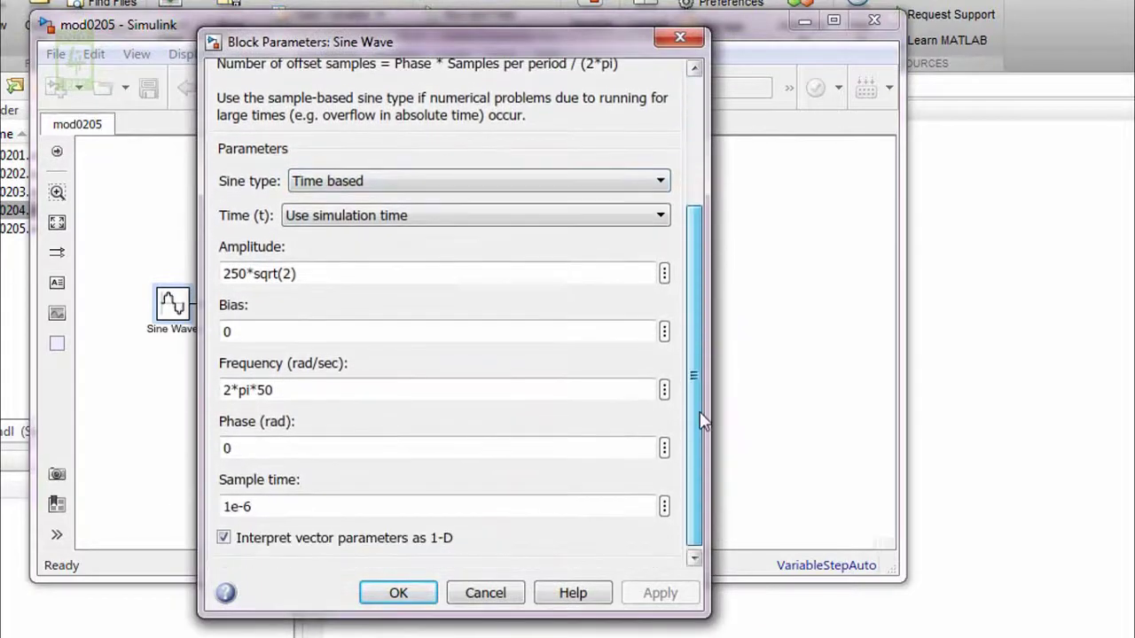
{"action": "triple_click", "coordinate": [296, 273]}
{"action": "triple_click", "coordinate": [295, 273]}
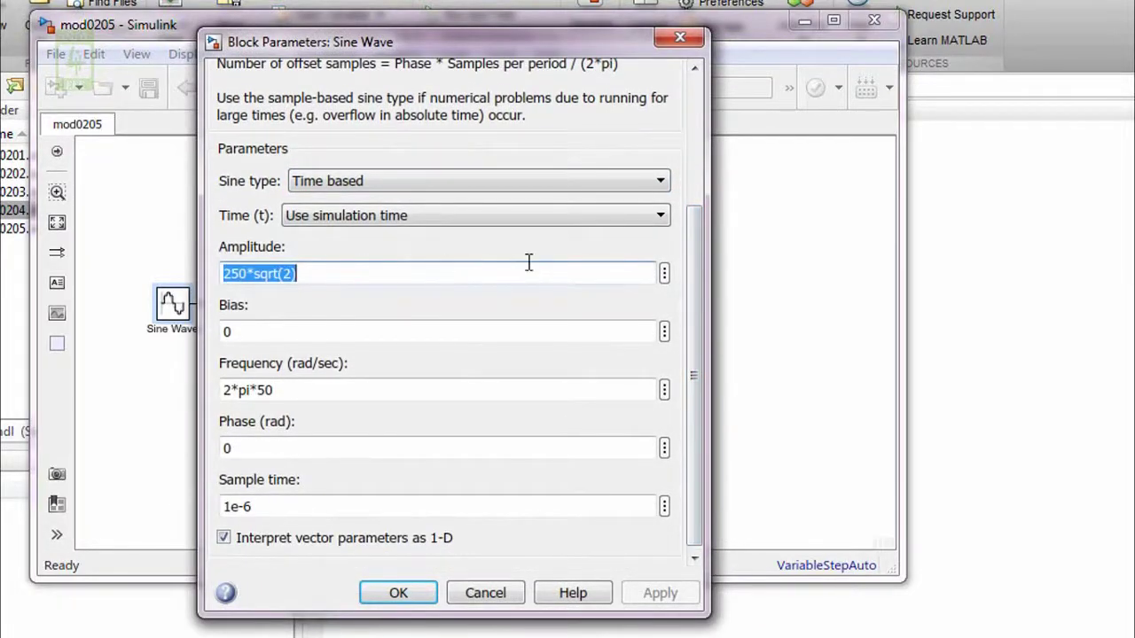
{"action": "scroll", "coordinate": [696, 313], "scroll_direction": "down", "scroll_amount": 1}
{"action": "triple_click", "coordinate": [410, 384]}
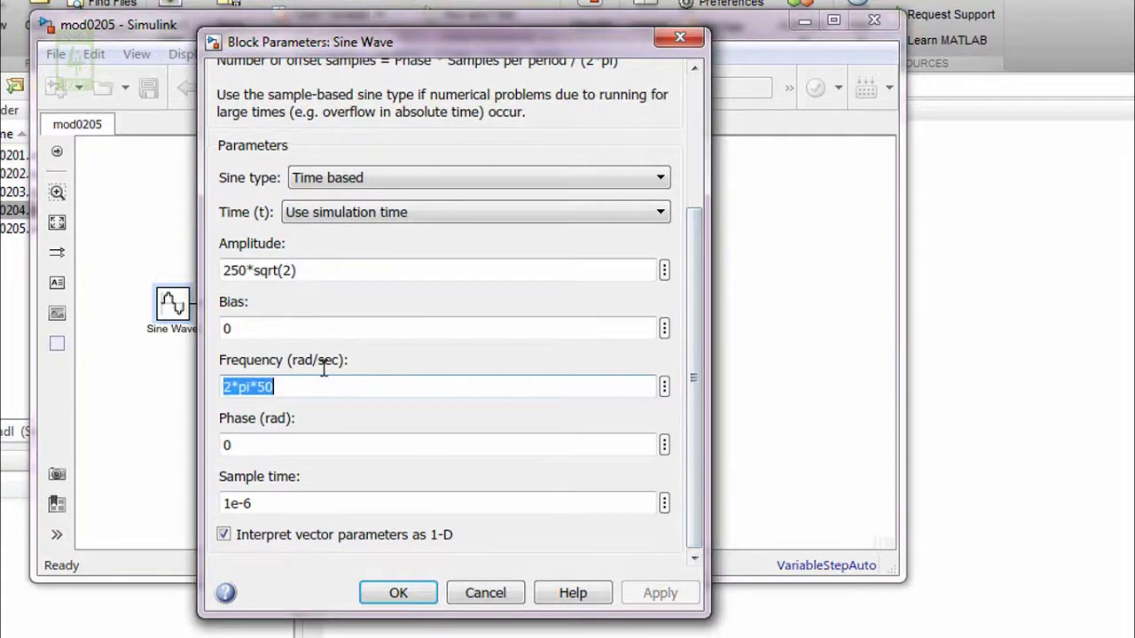
{"action": "left_click", "coordinate": [397, 591]}
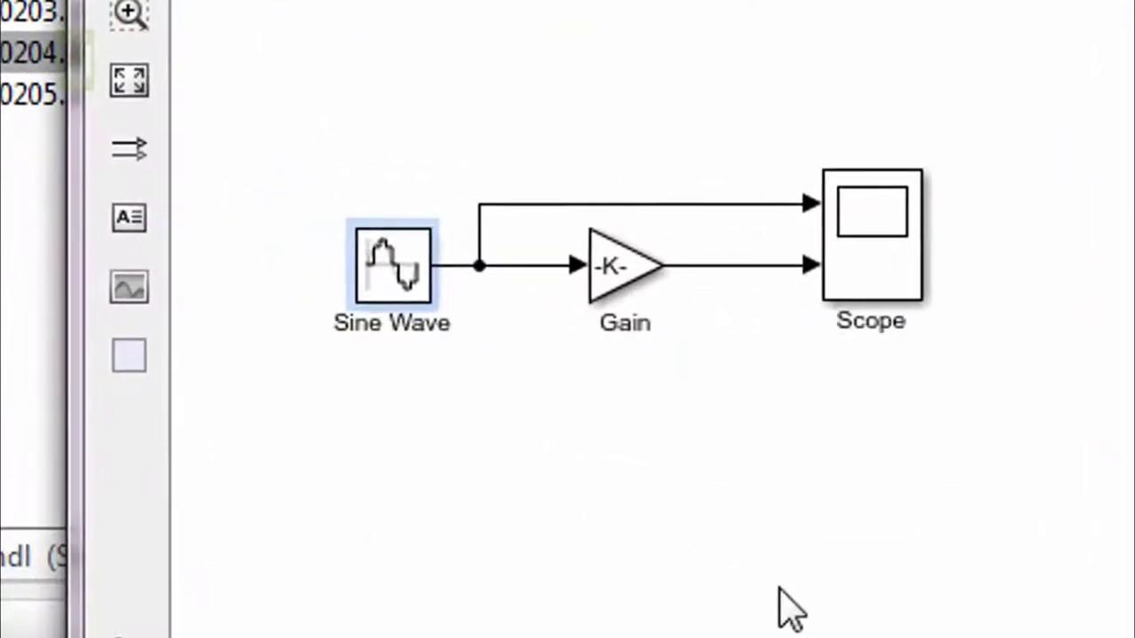
Enlarge the Gain block so 0.88 shows, and delete both signal lines into the Scope.
{"action": "left_click", "coordinate": [633, 282]}
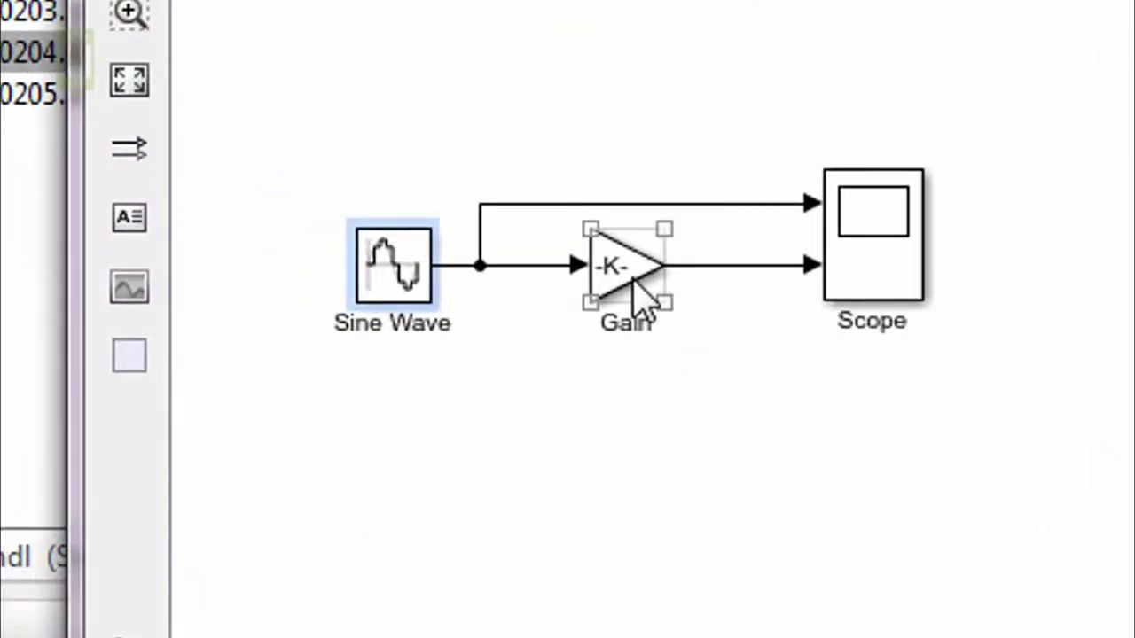
{"action": "left_click_drag", "start_coordinate": [664, 302], "coordinate": [689, 328]}
{"action": "left_click", "coordinate": [908, 257]}
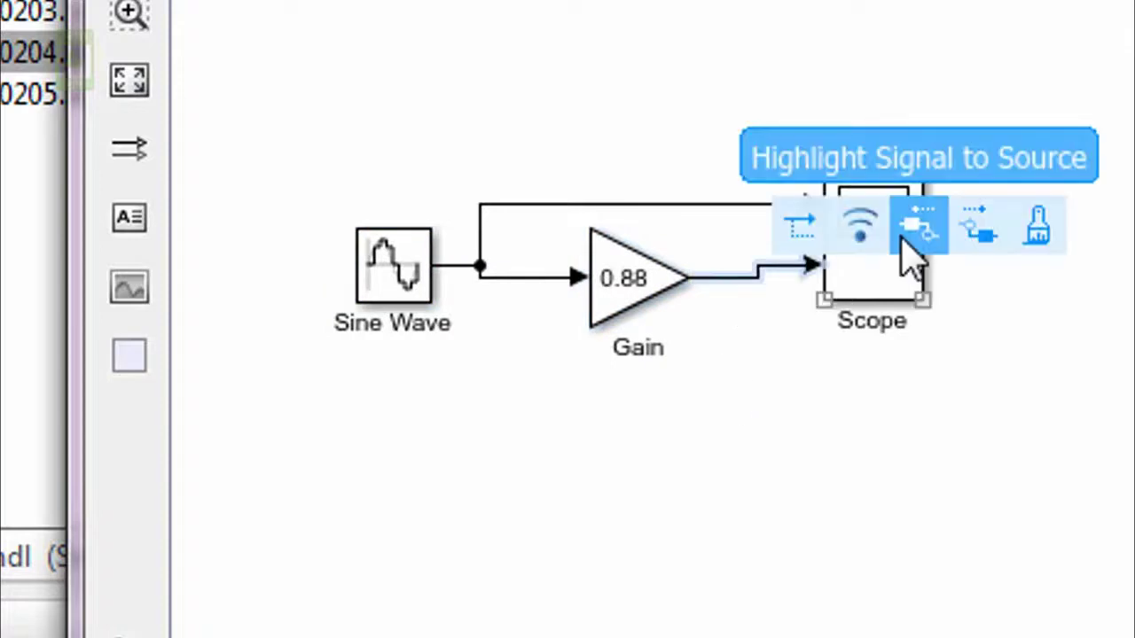
{"action": "left_click", "coordinate": [780, 263]}
{"action": "key", "text": "Delete"}
{"action": "left_click", "coordinate": [750, 203]}
{"action": "key", "text": "Delete"}
Delete the Sine Wave–Gain line and move Gain level with Sine Wave and Scope.
{"action": "left_click", "coordinate": [568, 239]}
{"action": "left_click", "coordinate": [554, 288]}
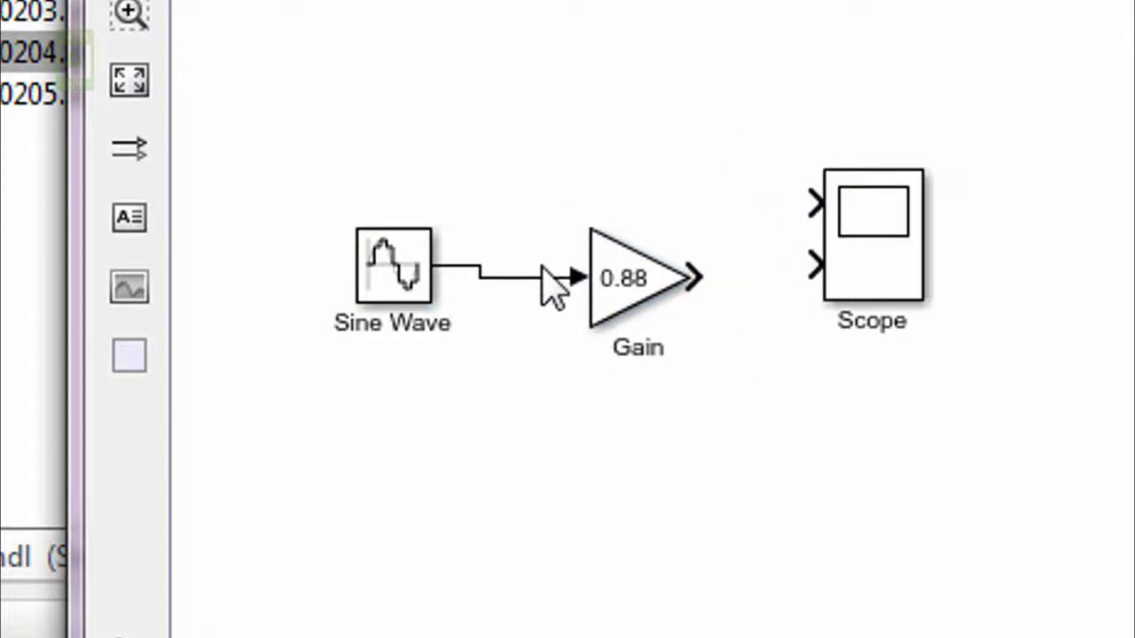
{"action": "left_click", "coordinate": [529, 278]}
{"action": "key", "text": "Delete"}
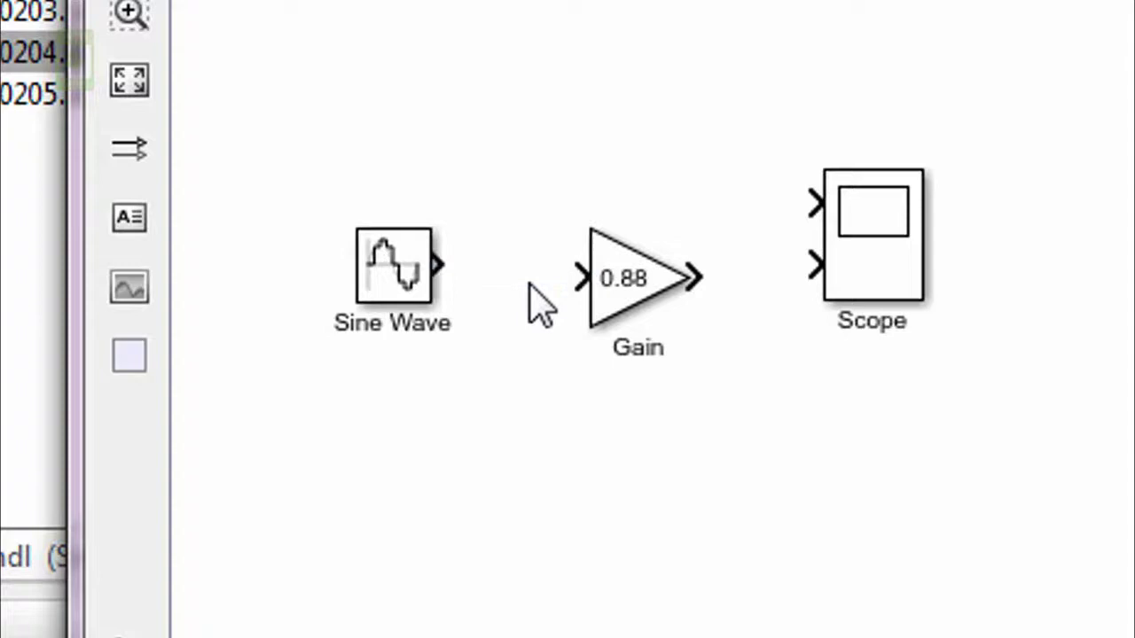
{"action": "left_click", "coordinate": [626, 292]}
{"action": "left_click_drag", "start_coordinate": [626, 292], "coordinate": [626, 279]}
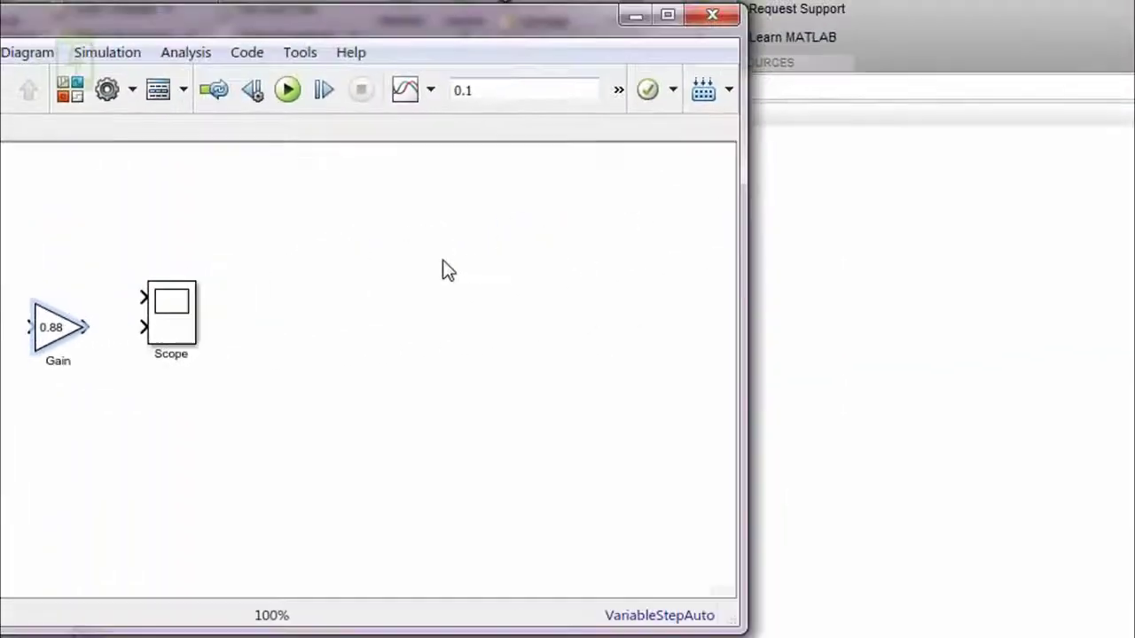
Place a Sum block from the Library Browser's Commonly Used Blocks just below the Scope.
{"action": "key", "text": "ctrl+shift+l"}
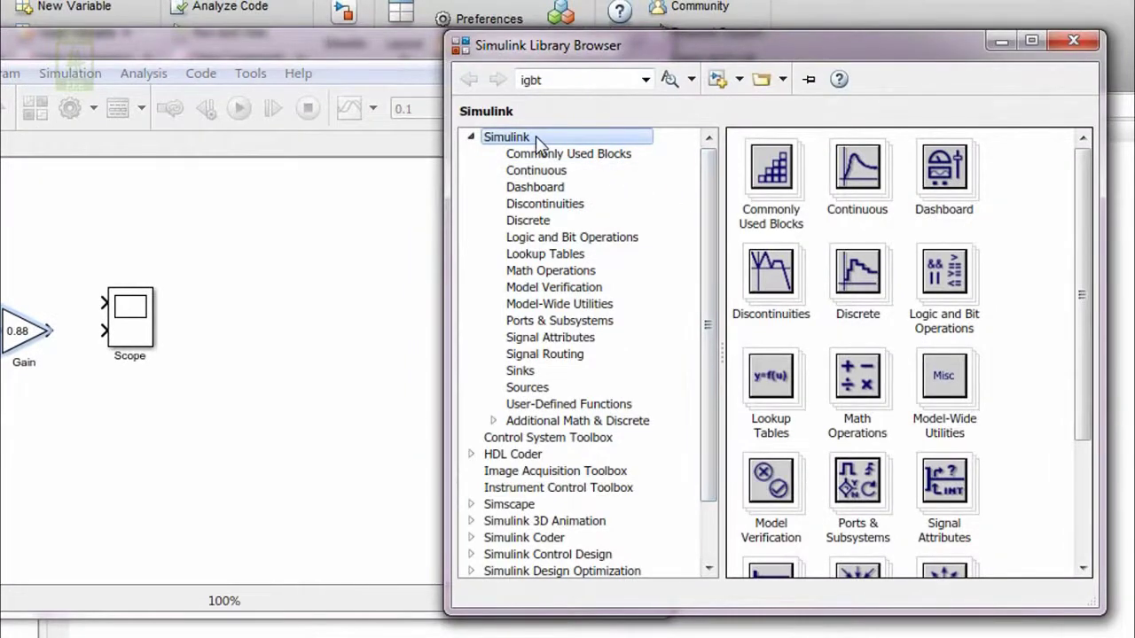
{"action": "left_click", "coordinate": [558, 154]}
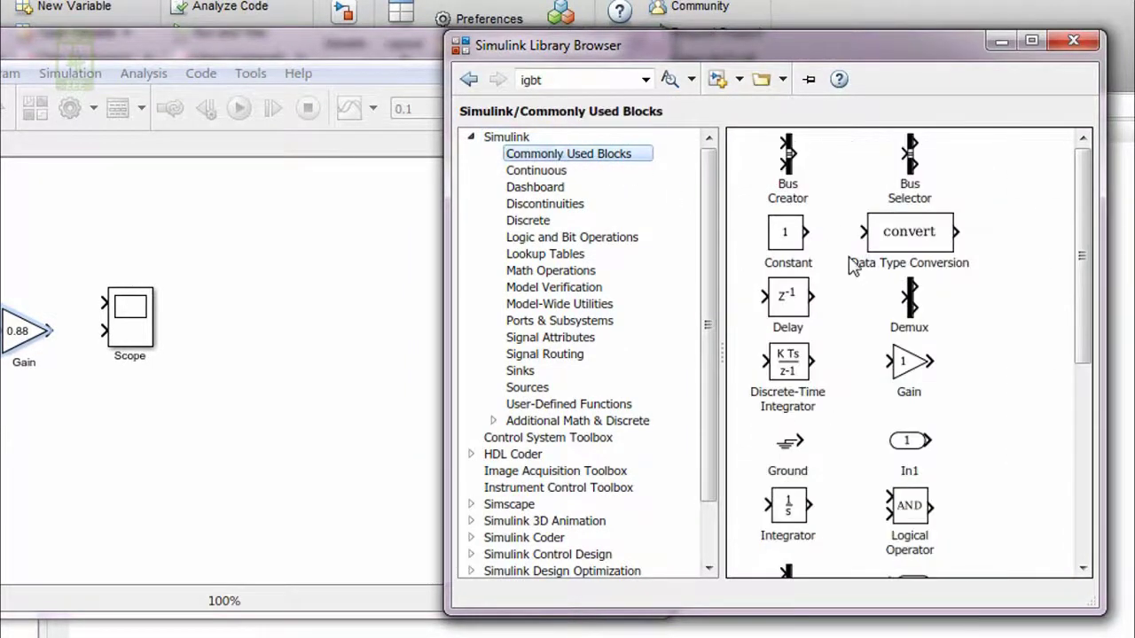
{"action": "left_click_drag", "start_coordinate": [1083, 248], "coordinate": [1094, 423]}
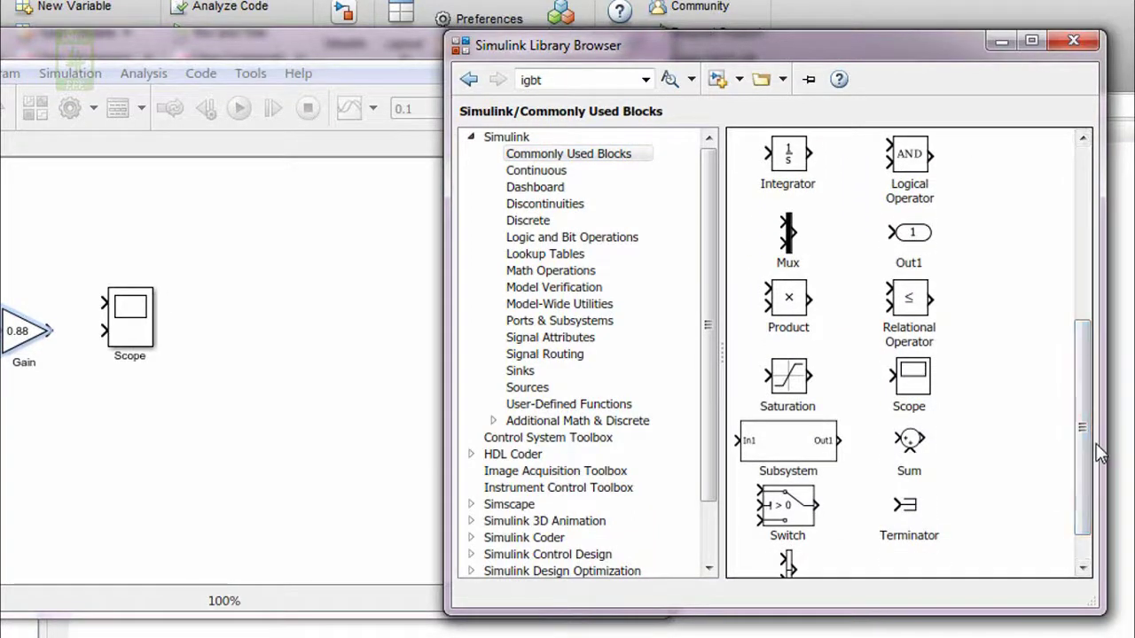
{"action": "left_click", "coordinate": [910, 449]}
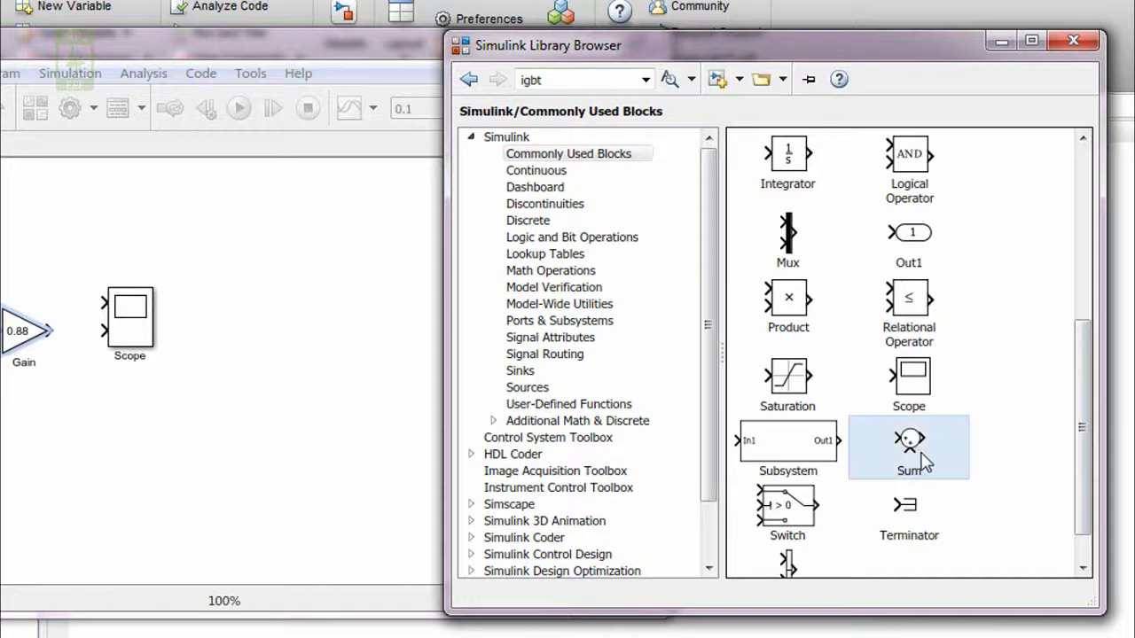
{"action": "left_click_drag", "start_coordinate": [898, 467], "coordinate": [139, 399]}
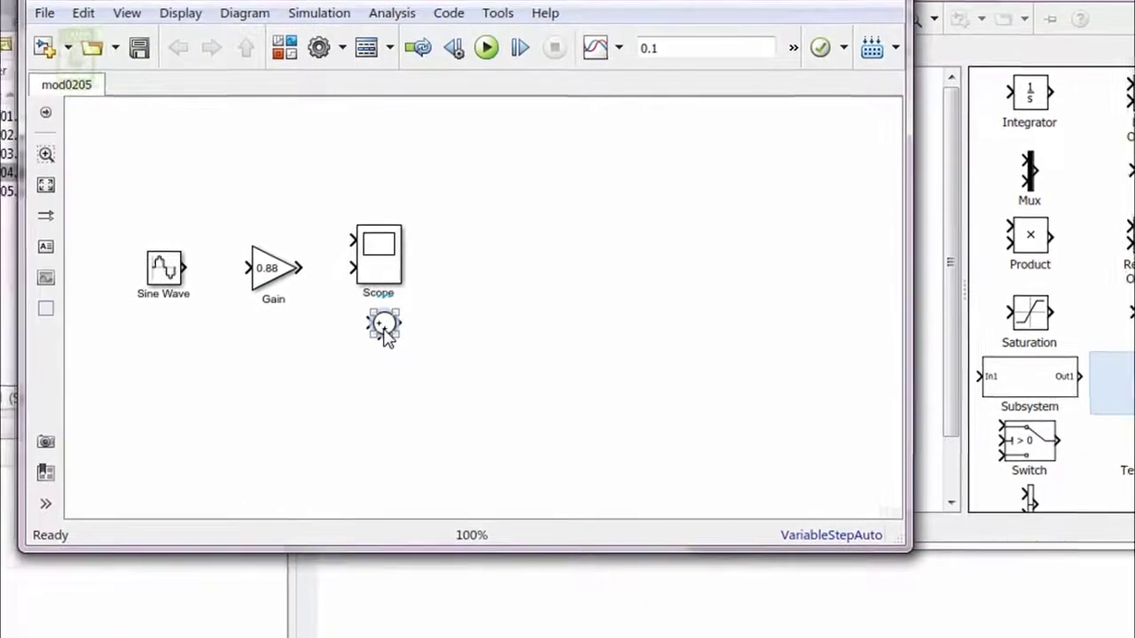
Set the Sum block's icon shape to rectangular and its list of signs to ++.
{"action": "double_click", "coordinate": [384, 326]}
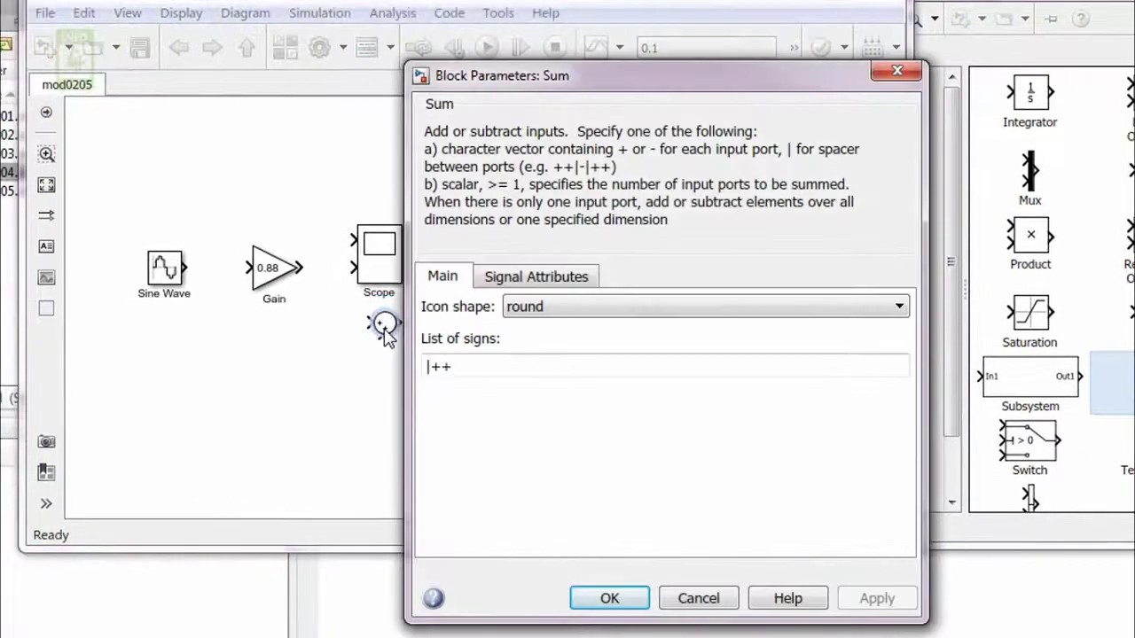
{"action": "left_click_drag", "start_coordinate": [647, 93], "coordinate": [698, 49]}
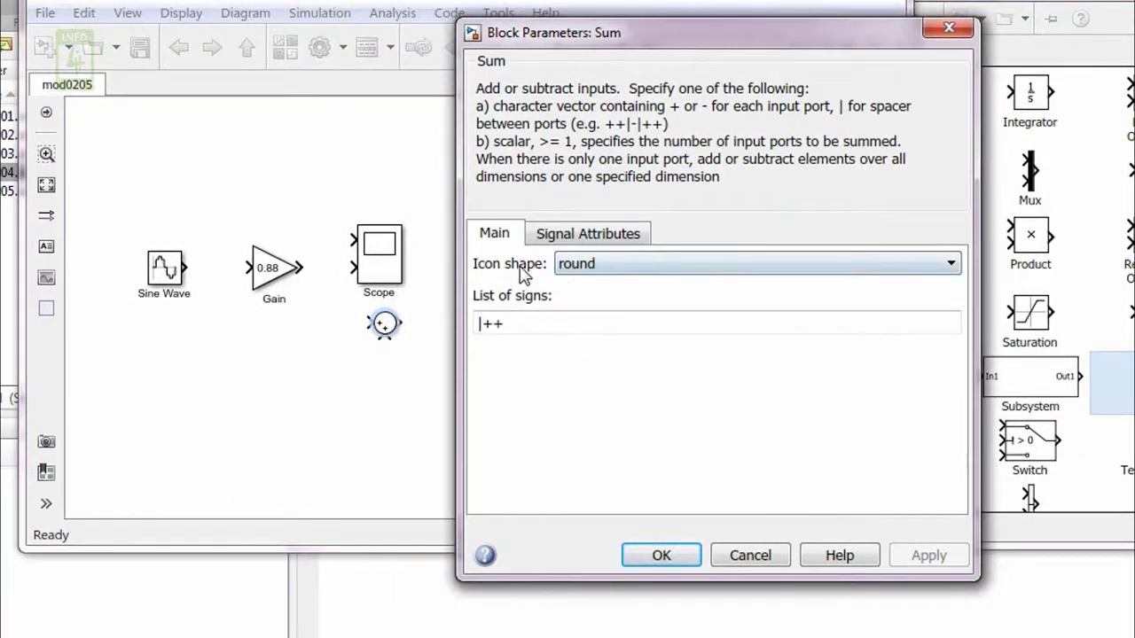
{"action": "left_click", "coordinate": [592, 270]}
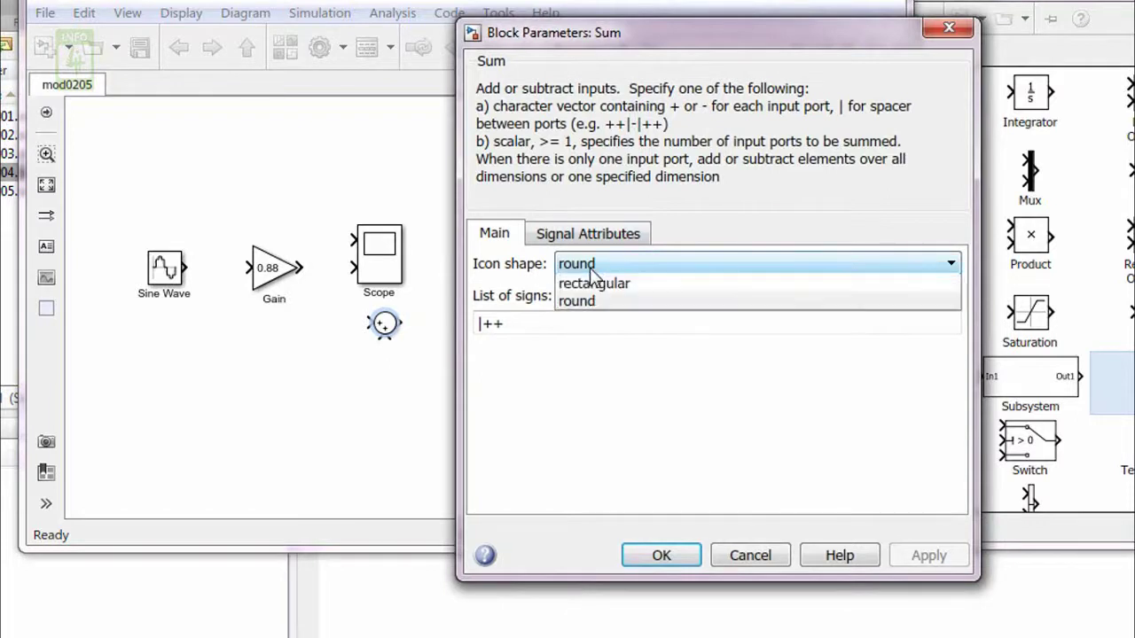
{"action": "left_click", "coordinate": [640, 287]}
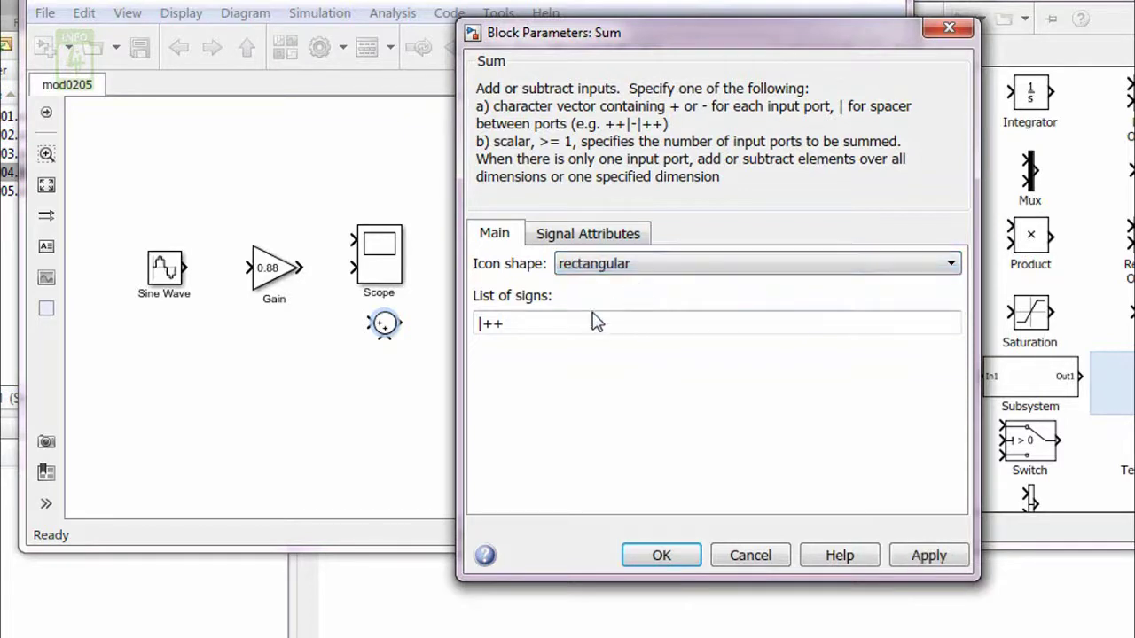
{"action": "double_click", "coordinate": [544, 323]}
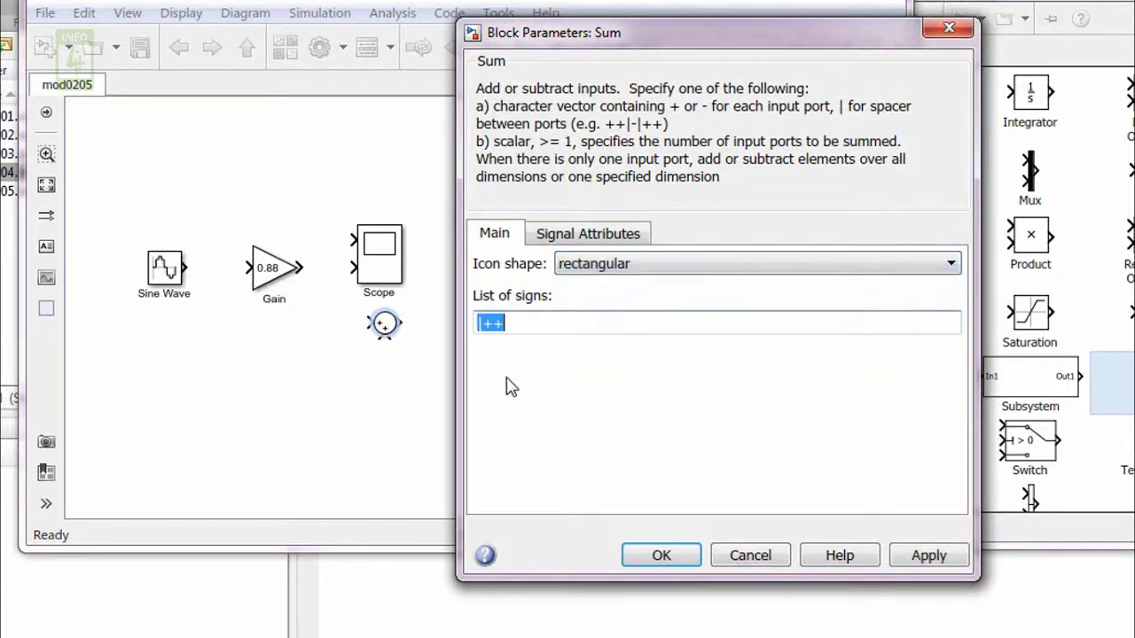
{"action": "key", "text": "Home"}
{"action": "left_click_drag", "start_coordinate": [484, 322], "coordinate": [507, 324]}
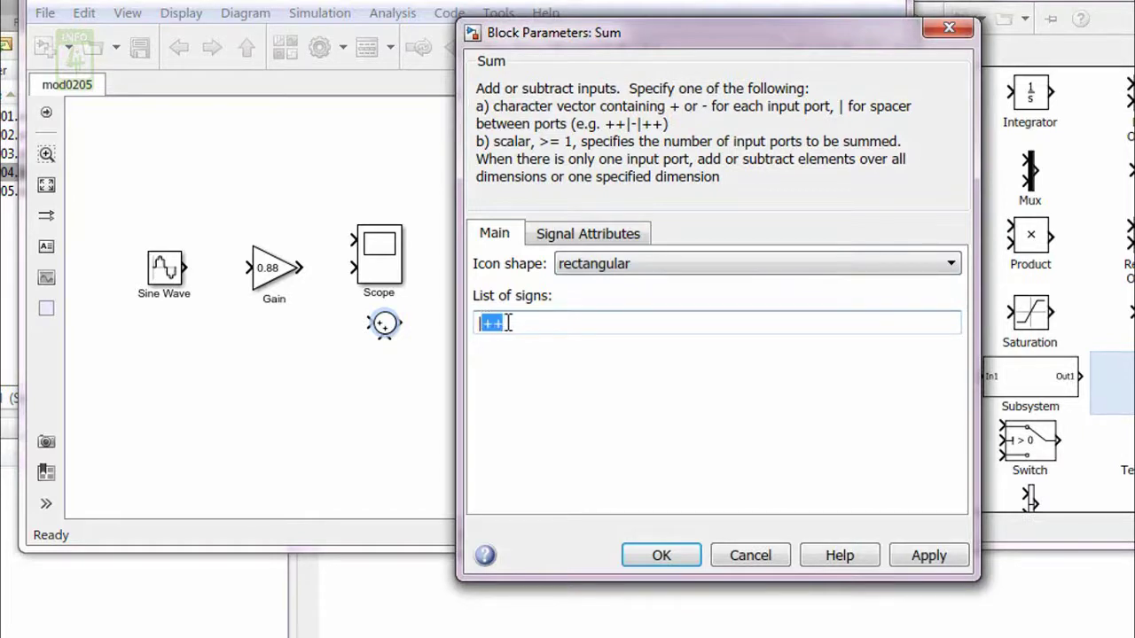
{"action": "left_click", "coordinate": [478, 324]}
{"action": "key", "text": "Delete"}
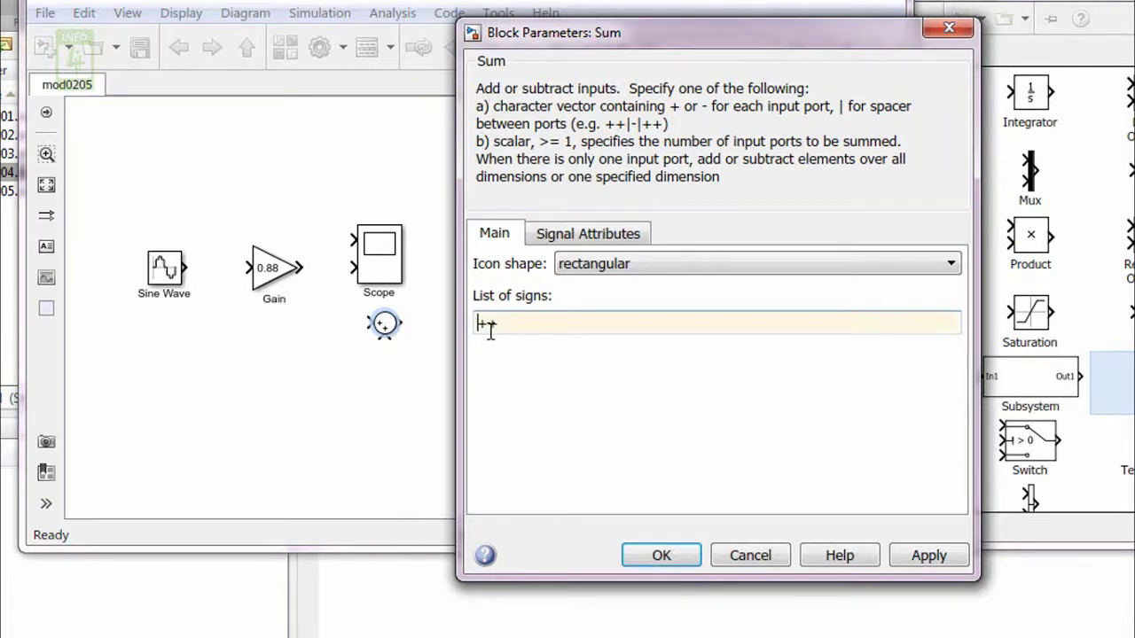
{"action": "left_click", "coordinate": [926, 556]}
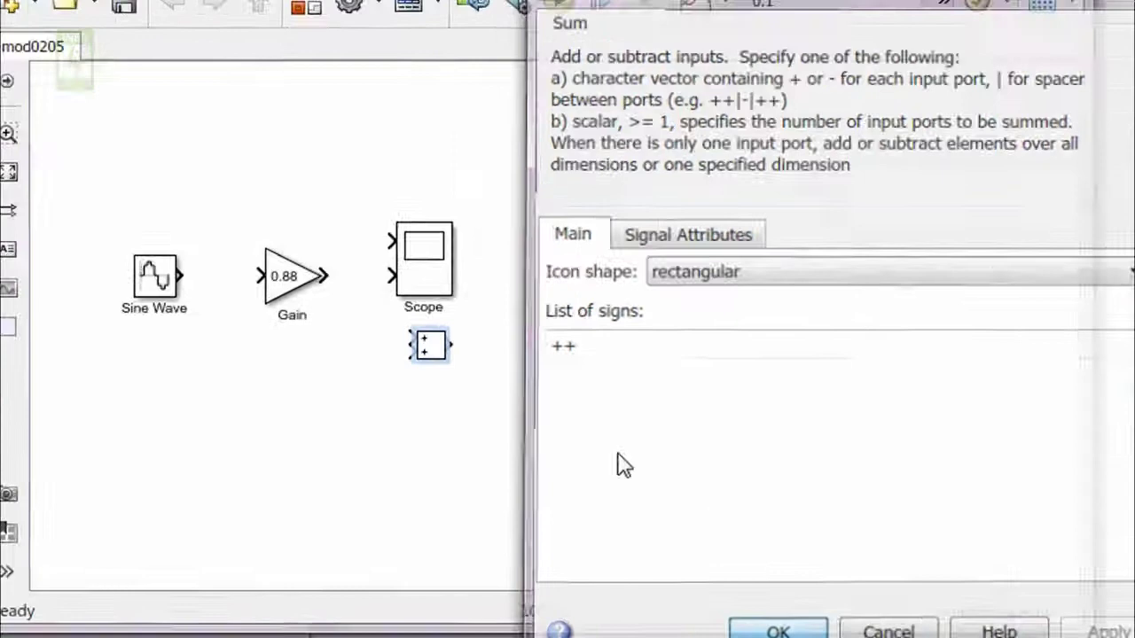
{"action": "key", "text": "Return"}
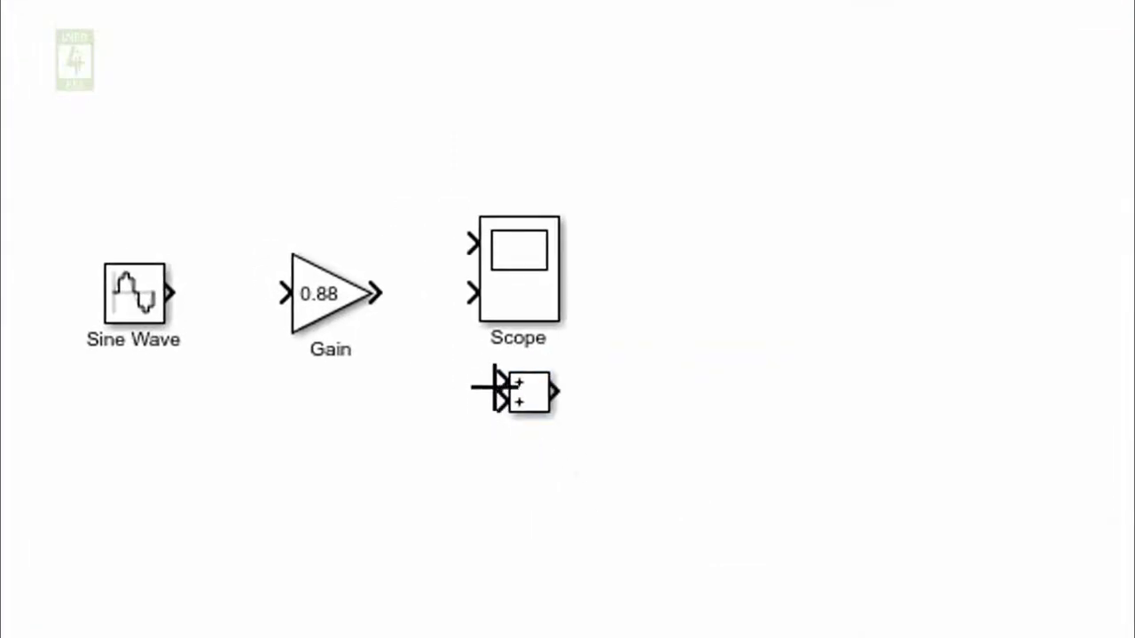
Select the Sum block on the canvas.
{"action": "left_click", "coordinate": [510, 393]}
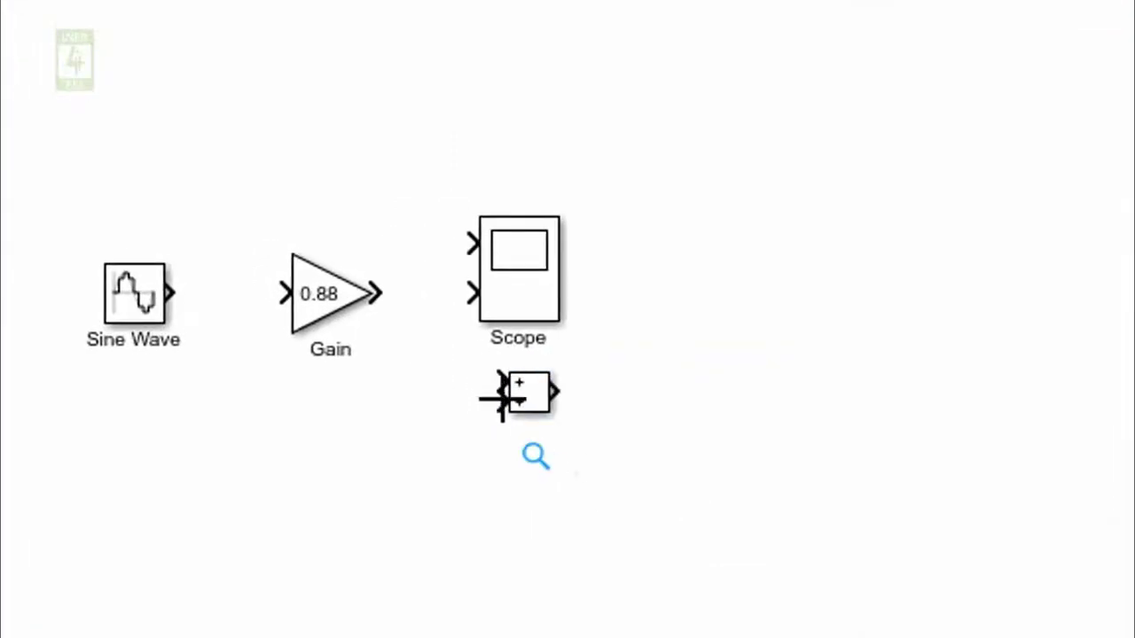
{"action": "left_click", "coordinate": [535, 454]}
{"action": "left_click", "coordinate": [538, 400]}
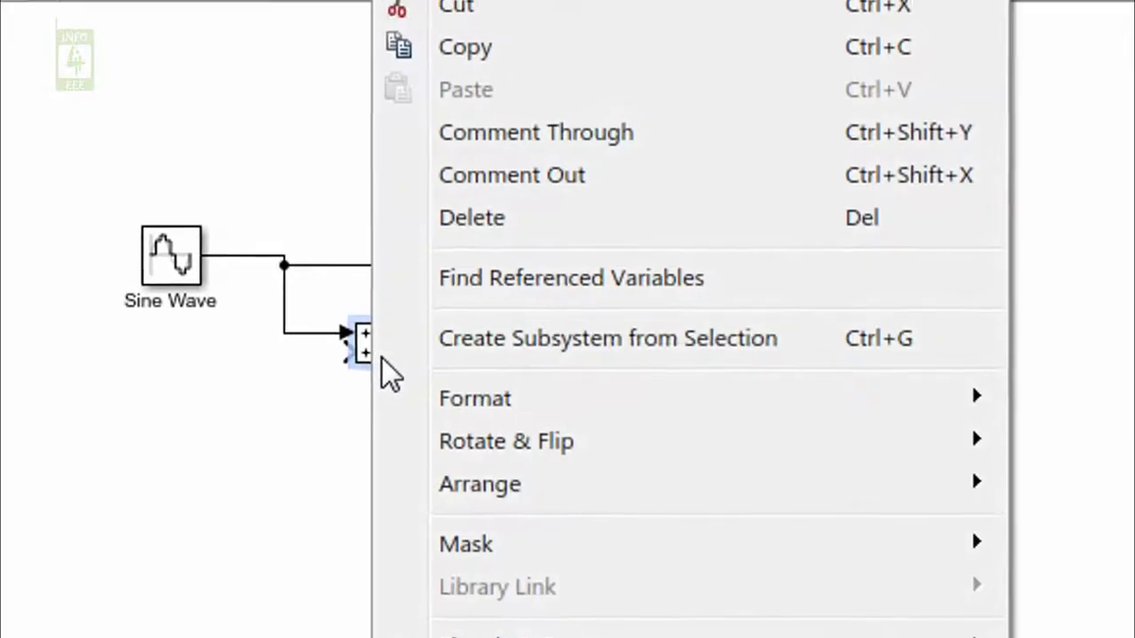
Copy the Sum block and paste a duplicate below it.
{"action": "left_click", "coordinate": [489, 121]}
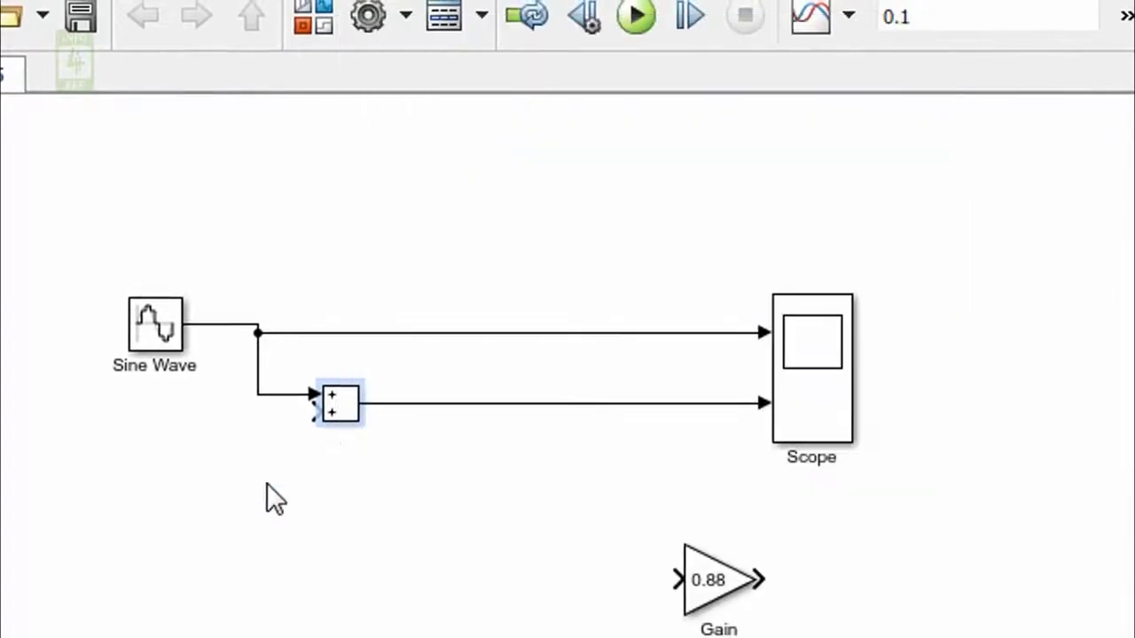
{"action": "right_click", "coordinate": [244, 514]}
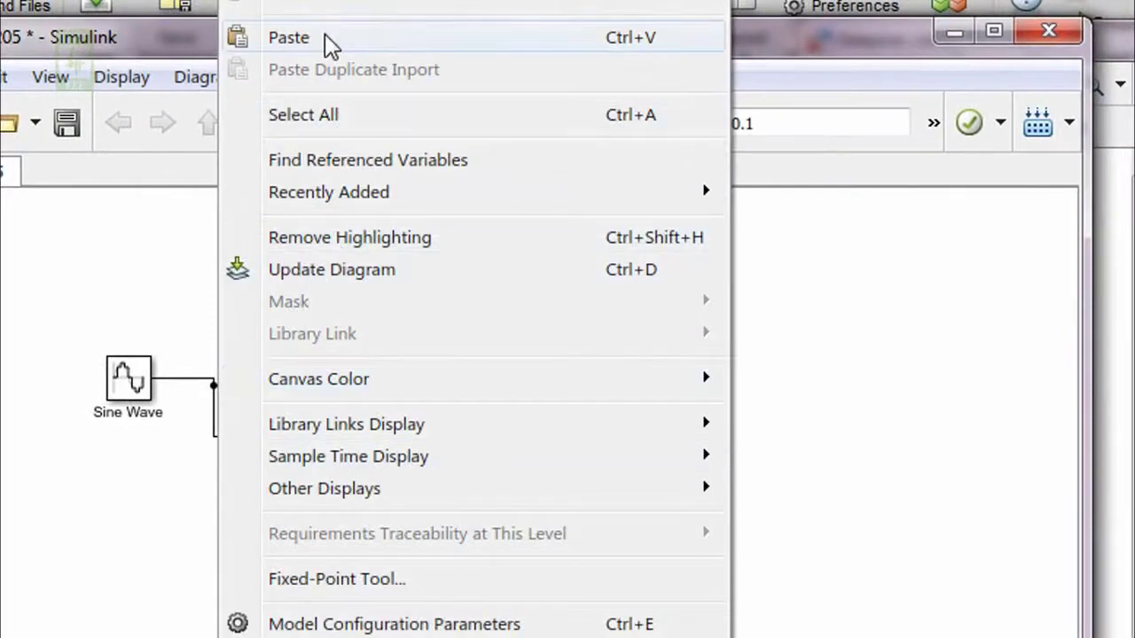
{"action": "left_click", "coordinate": [324, 37]}
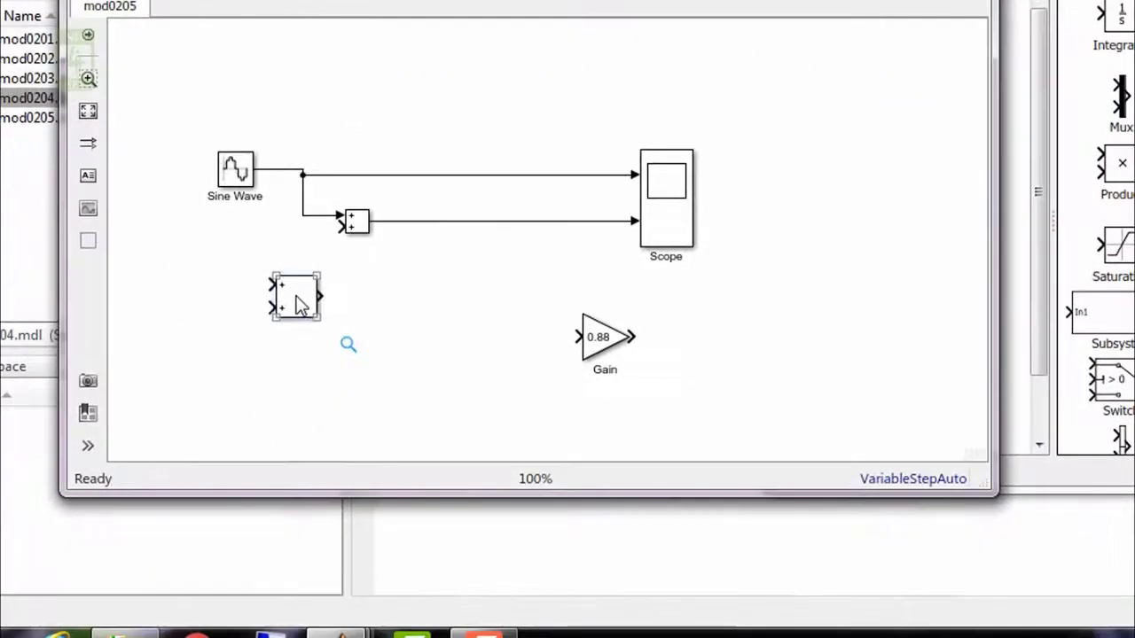
{"action": "left_click", "coordinate": [213, 549]}
Change the pasted Sum block's list of signs to +-.
{"action": "double_click", "coordinate": [297, 304]}
{"action": "double_click", "coordinate": [408, 347]}
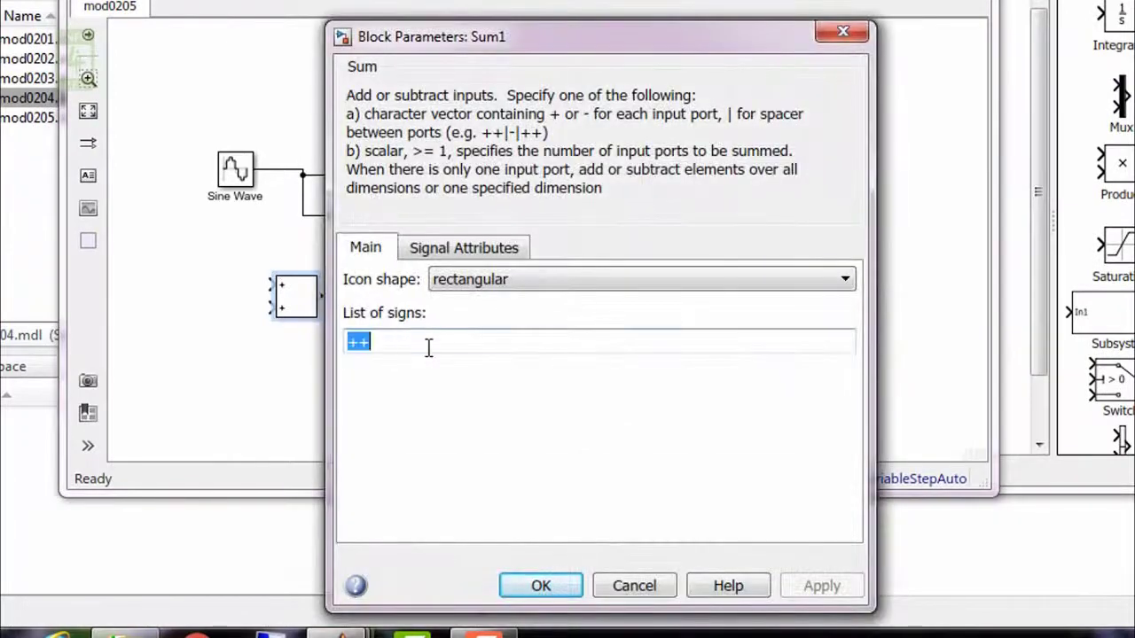
{"action": "left_click", "coordinate": [429, 347]}
{"action": "key", "text": "BackSpace"}
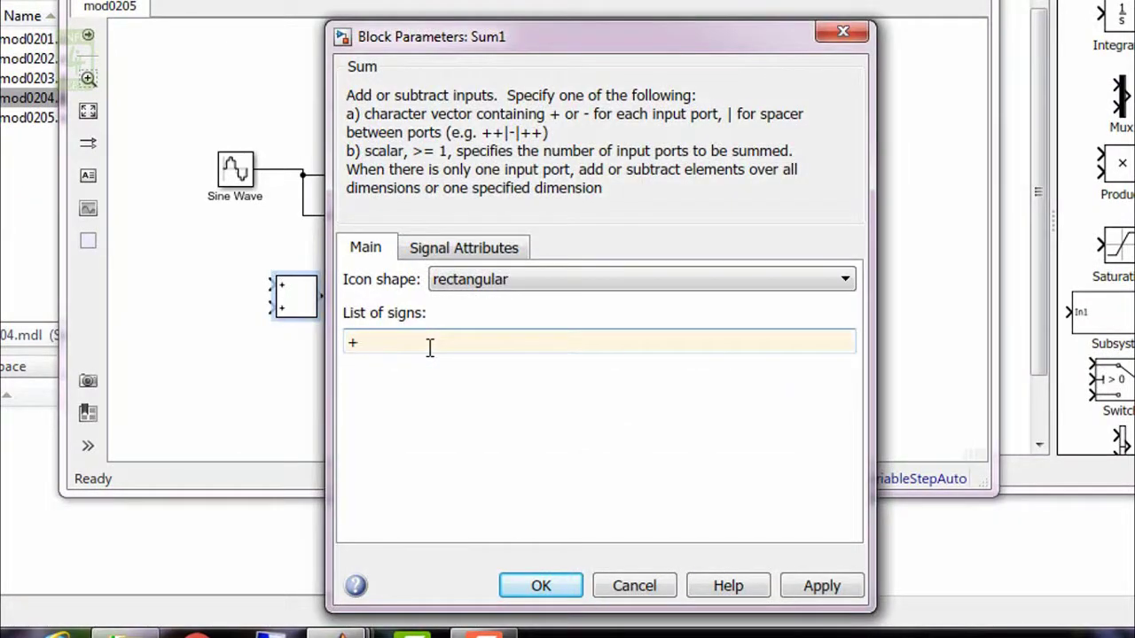
{"action": "type", "text": "-"}
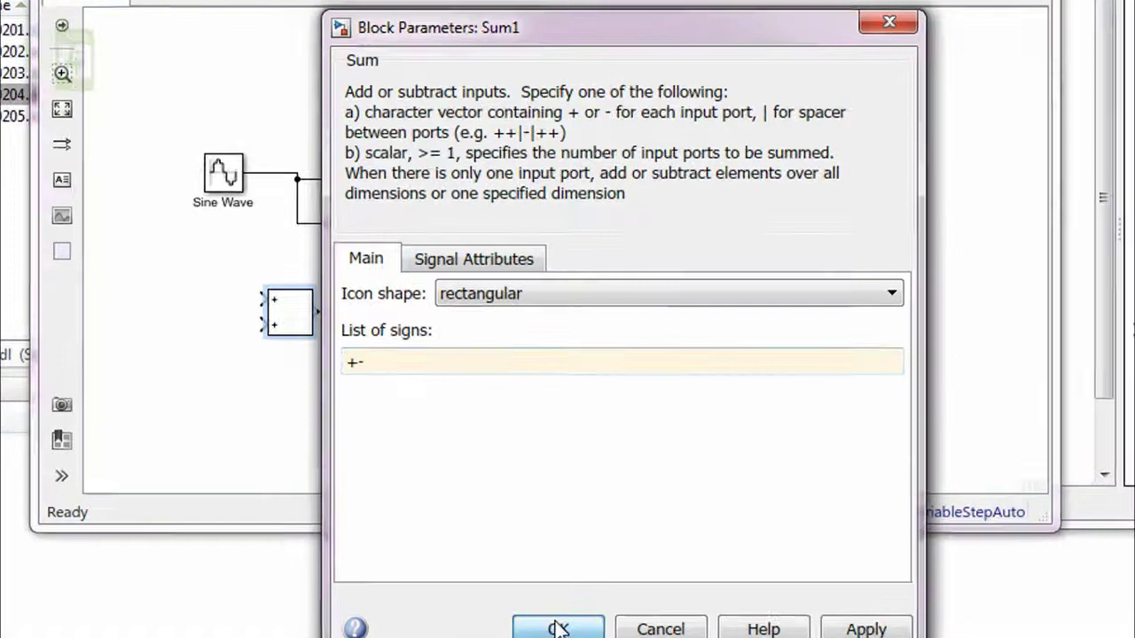
{"action": "left_click", "coordinate": [540, 583]}
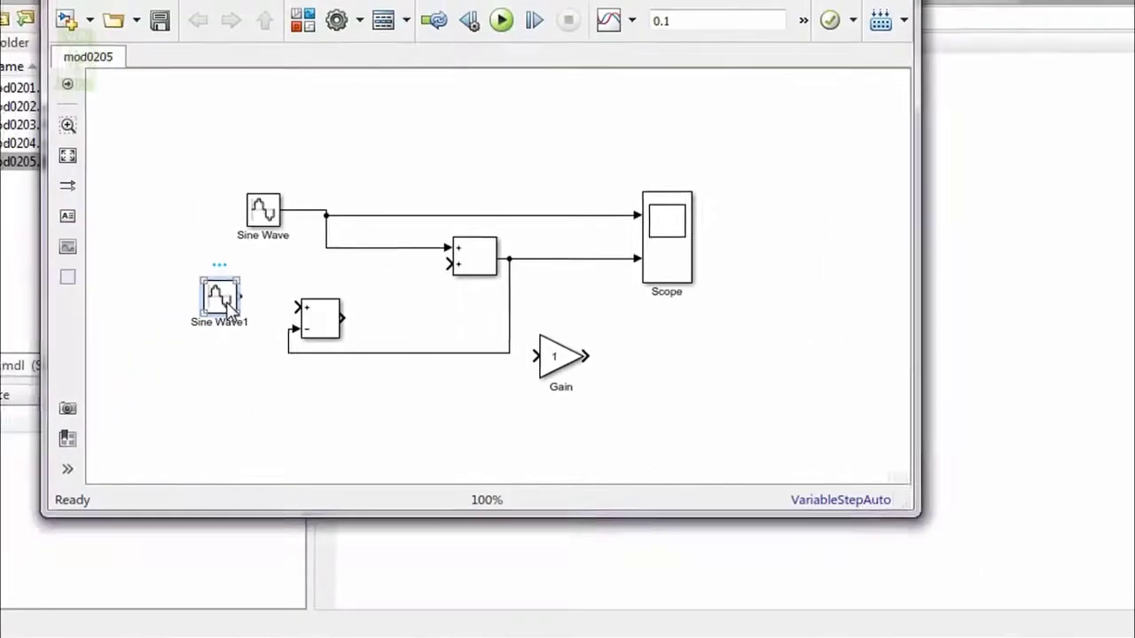
Change Sine Wave1's amplitude from 250*sqrt(2) to 220*sqrt(2).
{"action": "double_click", "coordinate": [177, 353]}
{"action": "scroll", "coordinate": [288, 259], "scroll_direction": "down", "scroll_amount": 4}
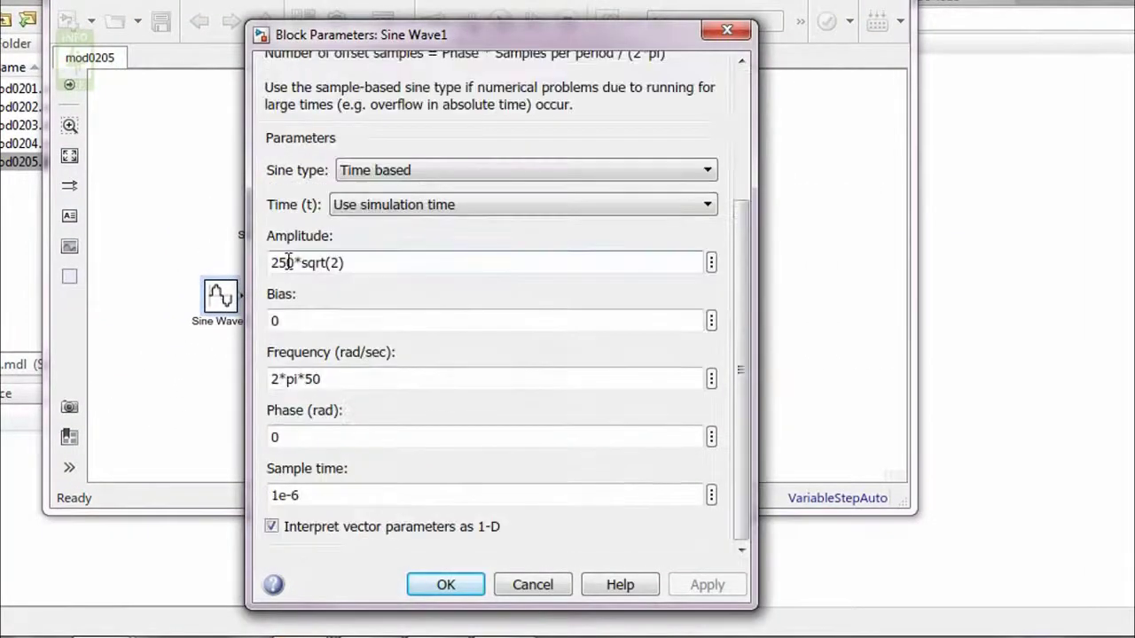
{"action": "double_click", "coordinate": [289, 262]}
{"action": "left_click", "coordinate": [280, 263]}
{"action": "key", "text": "Delete"}
{"action": "type", "text": "2"}
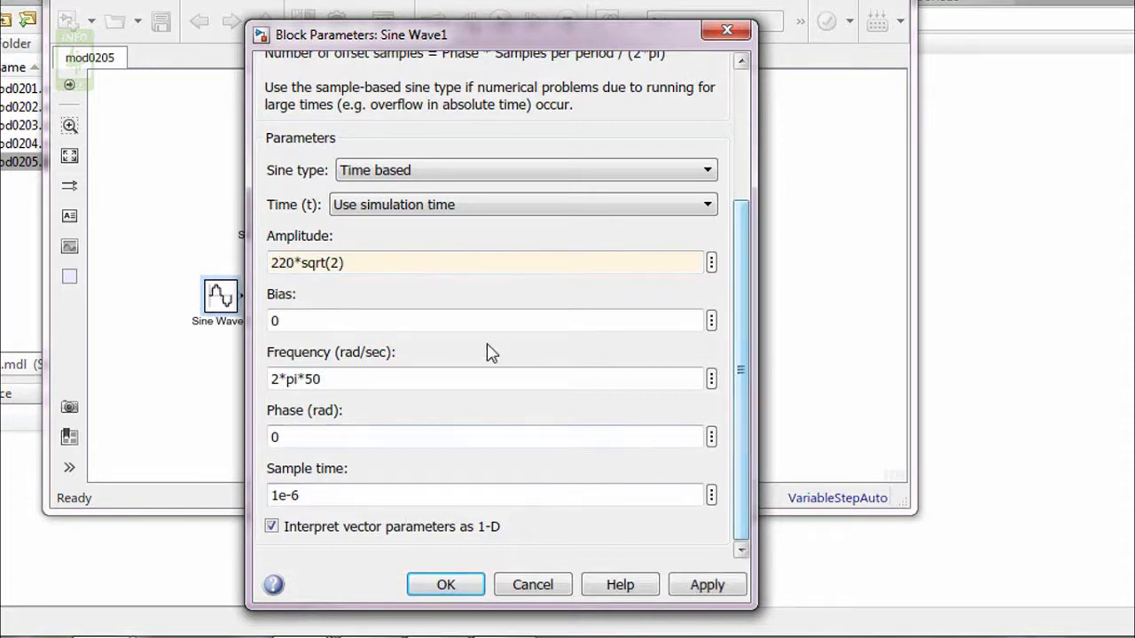
{"action": "left_click", "coordinate": [448, 585]}
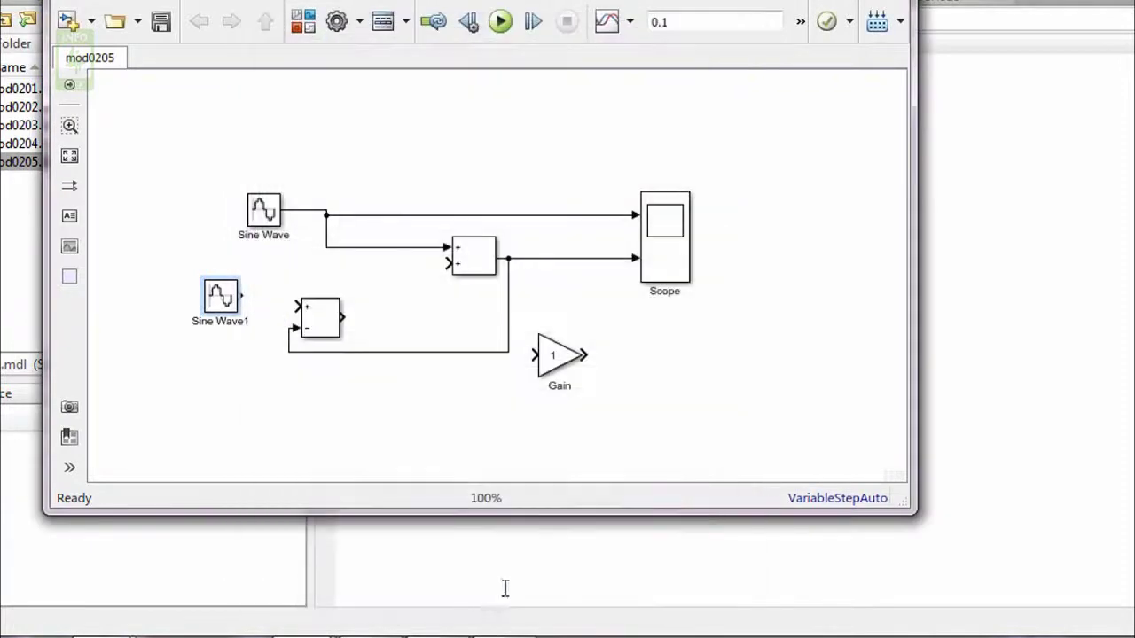
Wire Sine Wave1 to the subtractor's plus input, subtractor to Gain, and Gain to the adder.
{"action": "left_click_drag", "start_coordinate": [242, 296], "coordinate": [293, 309]}
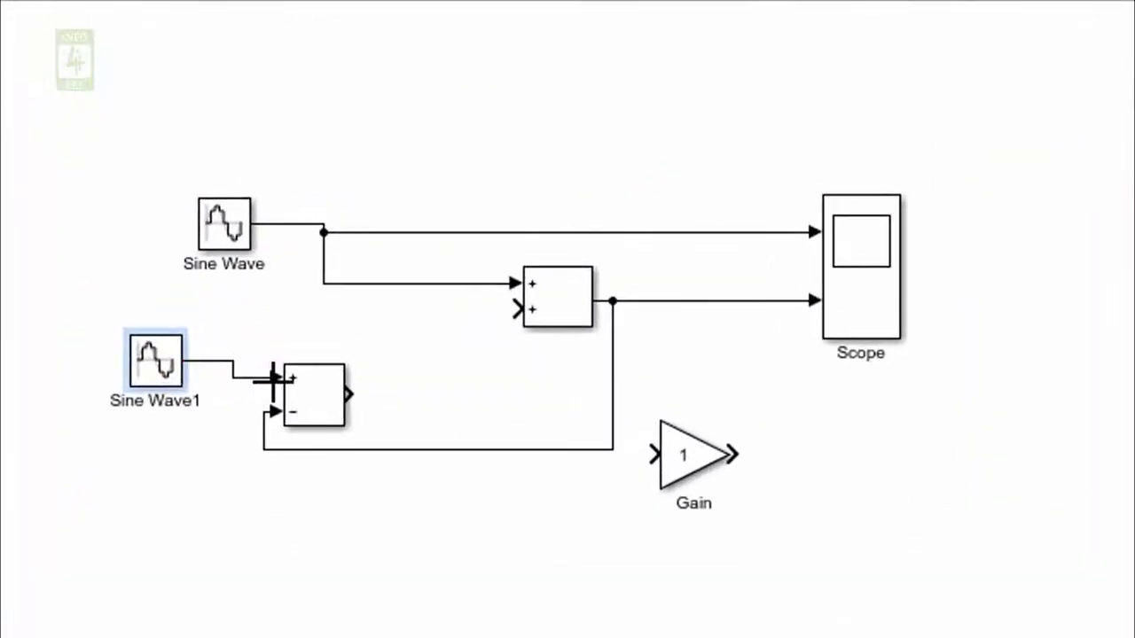
{"action": "left_click_drag", "start_coordinate": [272, 379], "coordinate": [305, 379]}
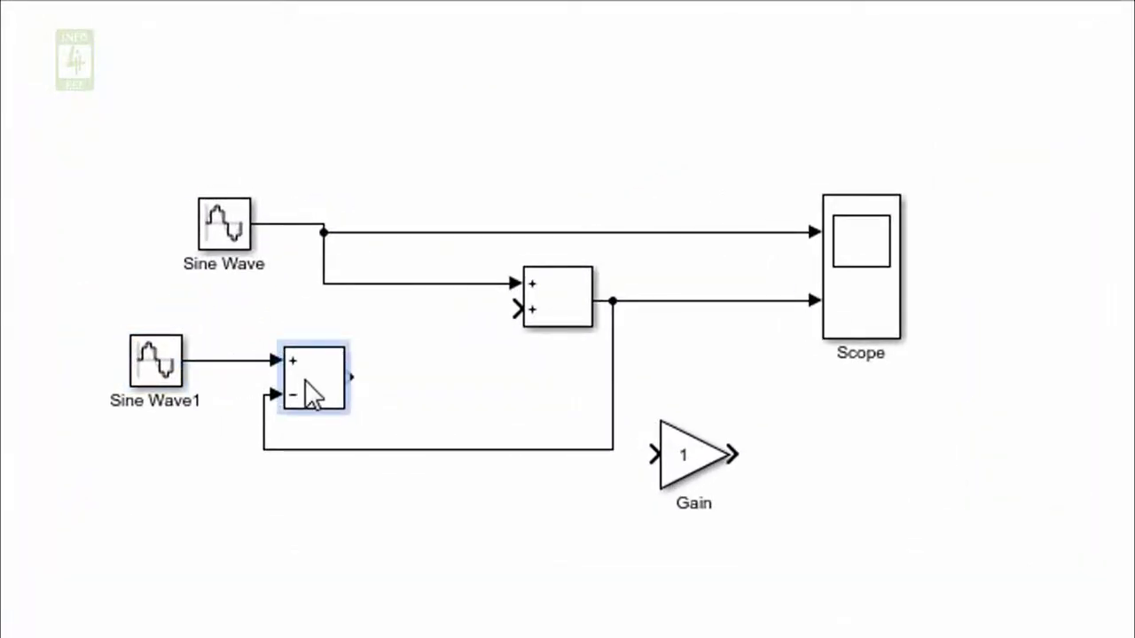
{"action": "left_click_drag", "start_coordinate": [683, 464], "coordinate": [373, 396]}
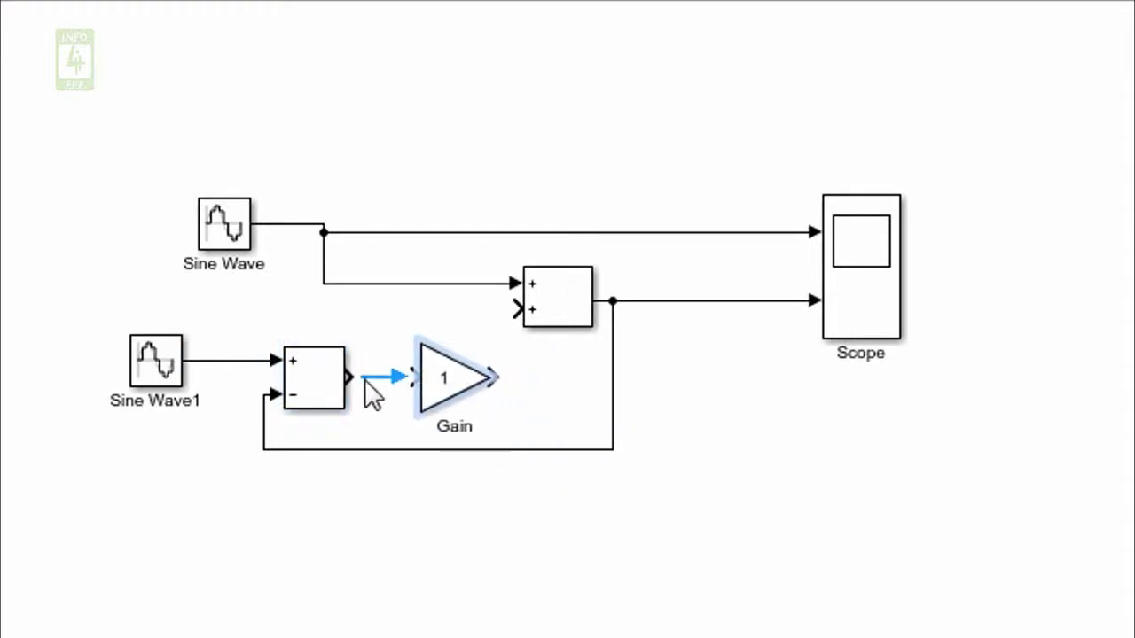
{"action": "left_click", "coordinate": [413, 383]}
{"action": "left_click", "coordinate": [461, 381]}
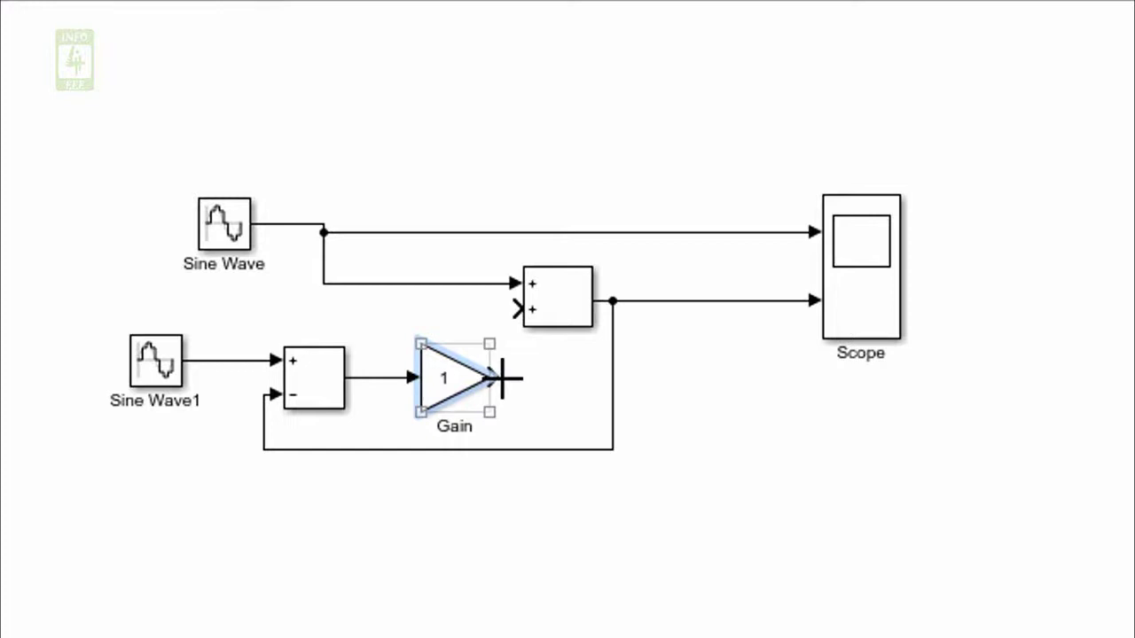
{"action": "left_click_drag", "start_coordinate": [503, 379], "coordinate": [515, 311]}
{"action": "left_click", "coordinate": [549, 325]}
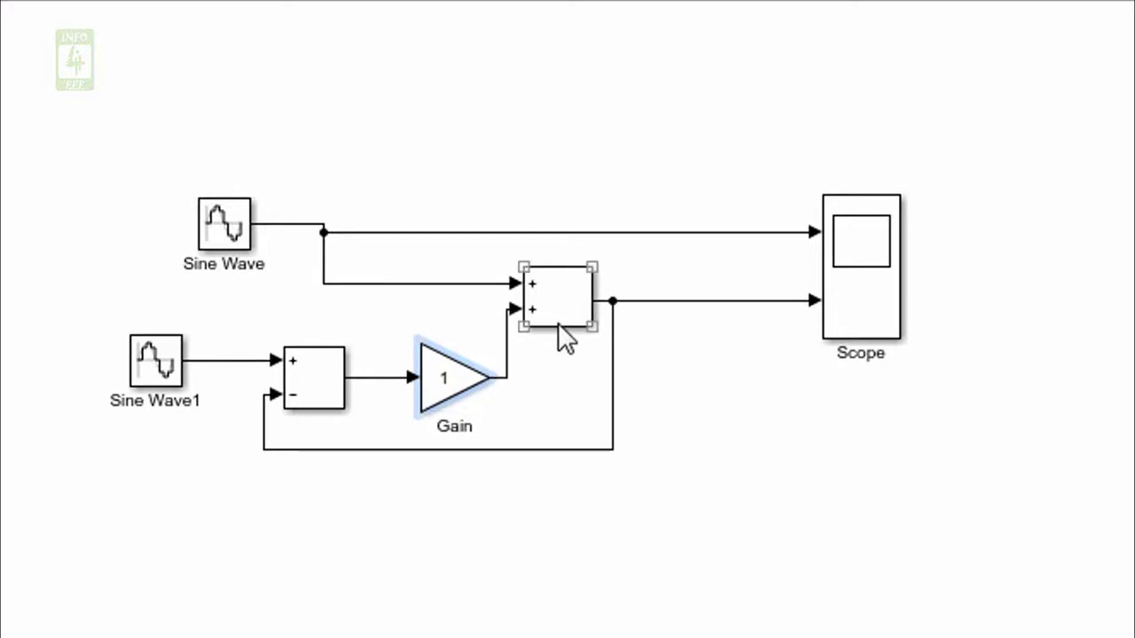
Clear the selection and select the Scope block.
{"action": "left_click", "coordinate": [1012, 63]}
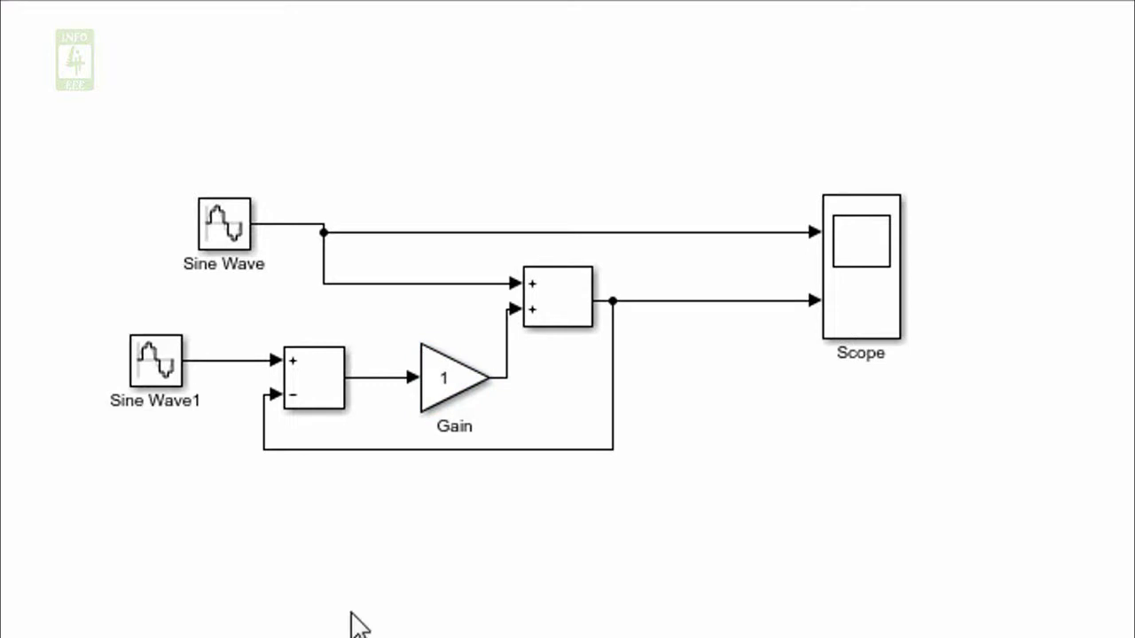
{"action": "left_click", "coordinate": [883, 271]}
{"action": "left_click", "coordinate": [793, 177]}
{"action": "left_click", "coordinate": [897, 330]}
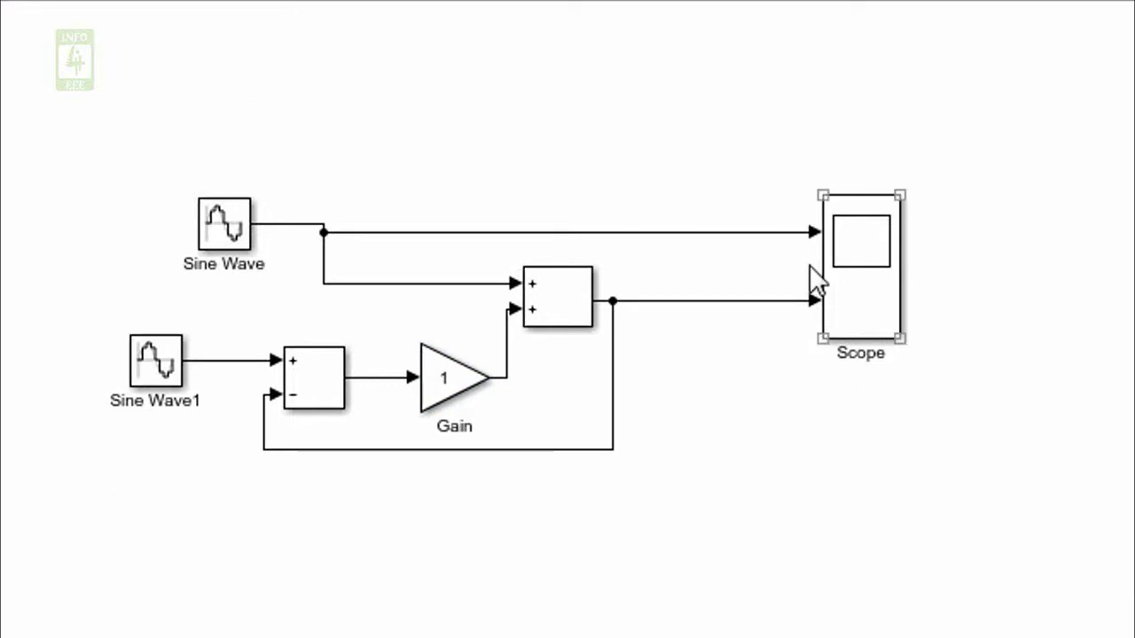
Enable 'Open at simulation start' in the Scope's configuration properties.
{"action": "double_click", "coordinate": [861, 233]}
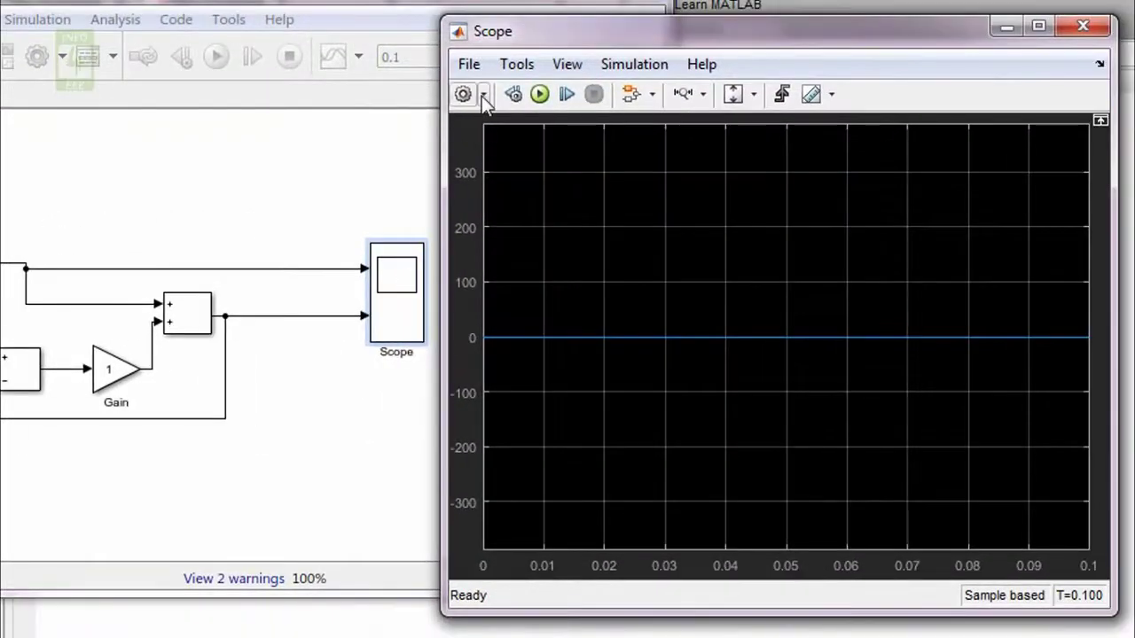
{"action": "left_click", "coordinate": [482, 96]}
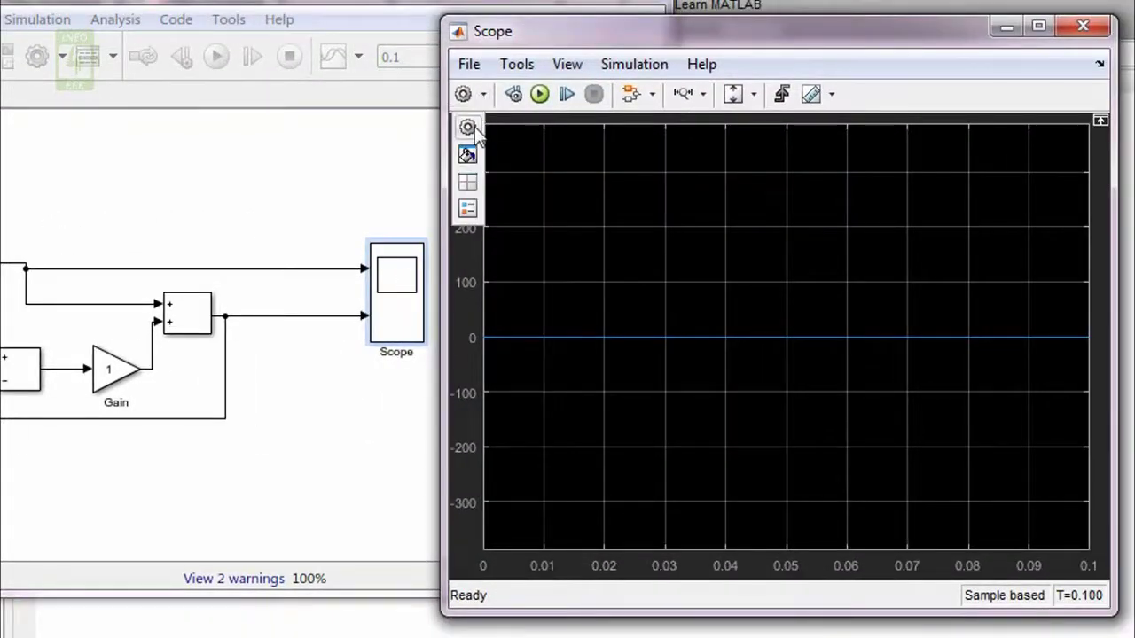
{"action": "left_click", "coordinate": [470, 126]}
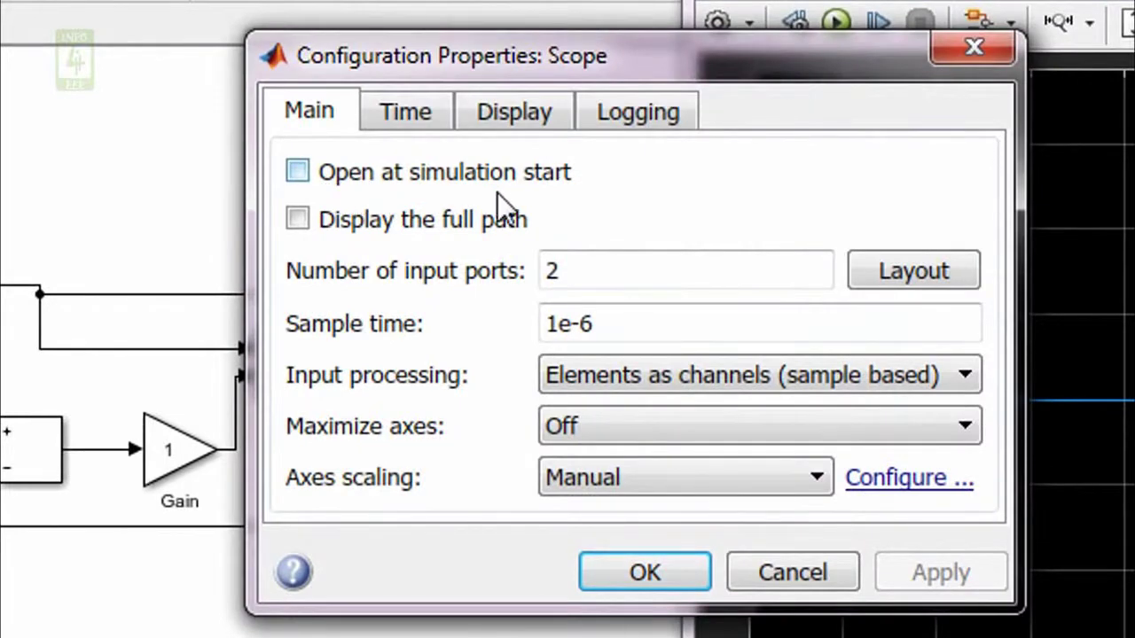
{"action": "left_click", "coordinate": [302, 171]}
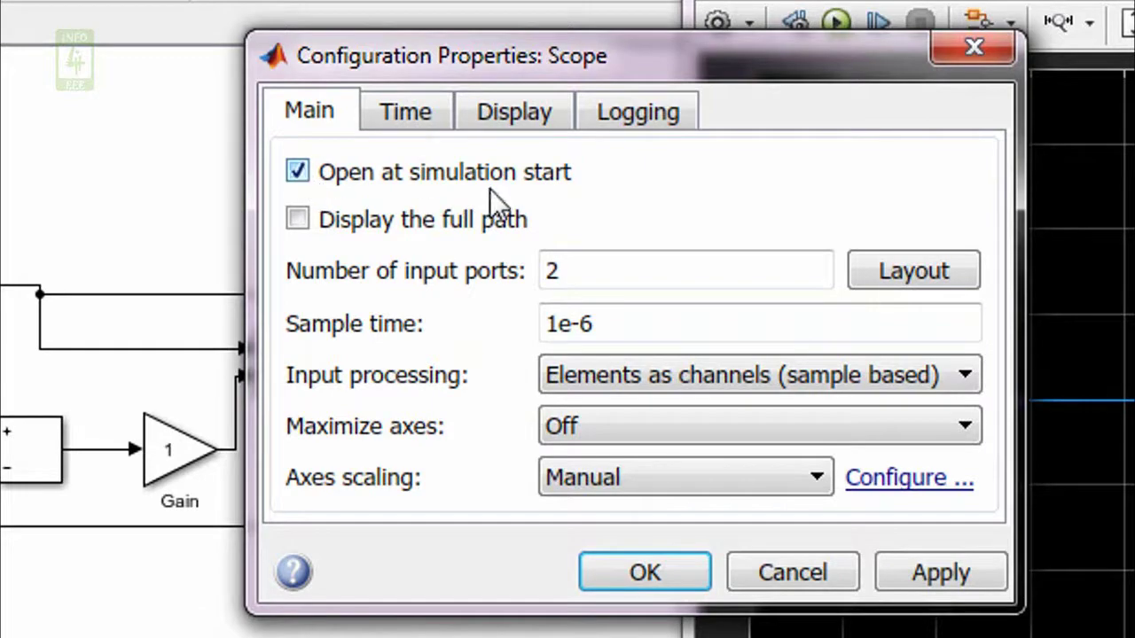
{"action": "left_click", "coordinate": [957, 570]}
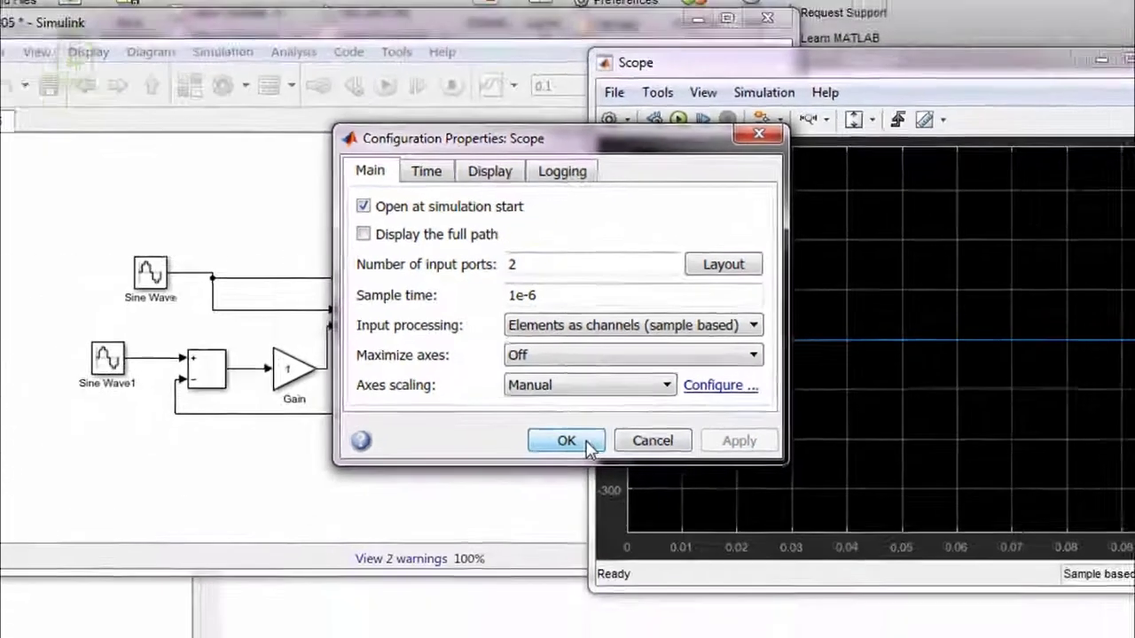
{"action": "left_click", "coordinate": [670, 559]}
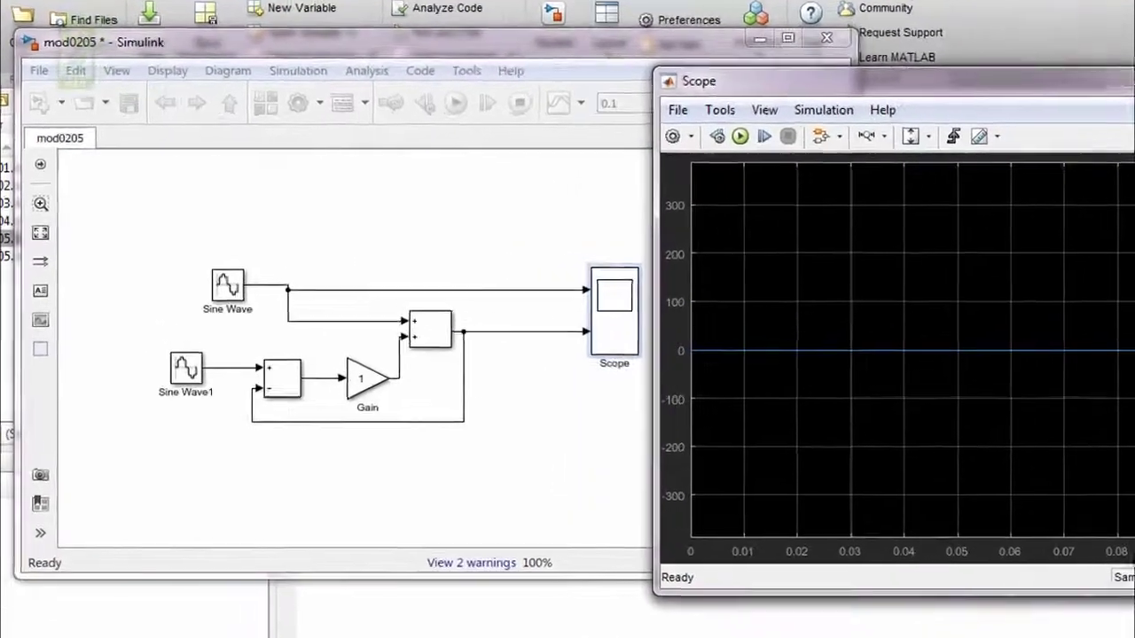
Close the Scope window and run the mod0205 simulation.
{"action": "left_click", "coordinate": [1059, 89]}
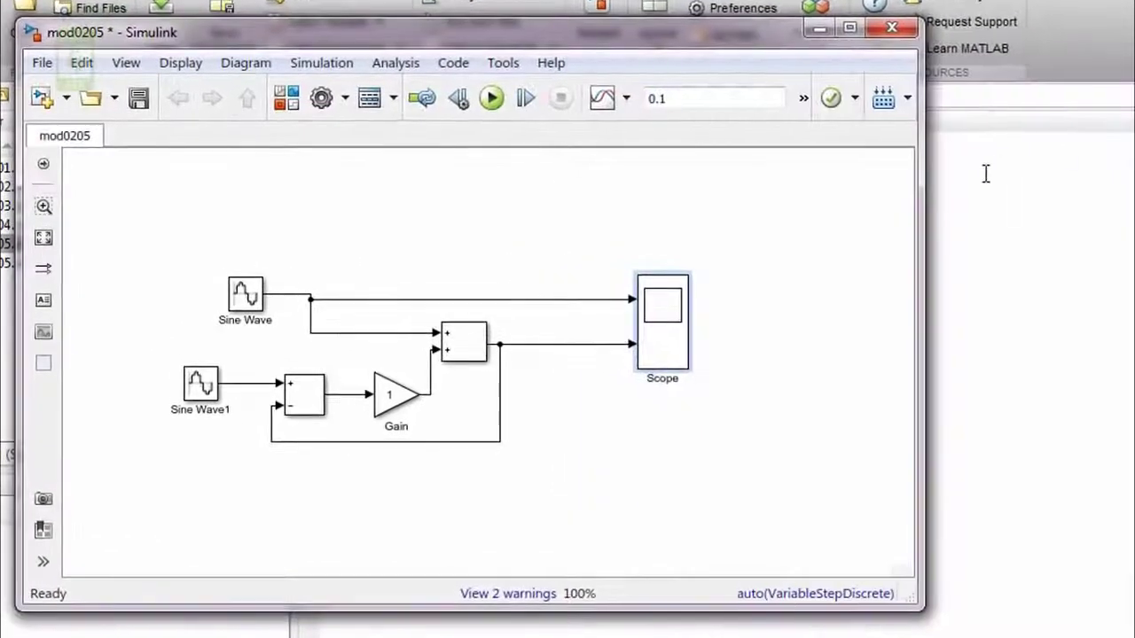
{"action": "left_click", "coordinate": [780, 245]}
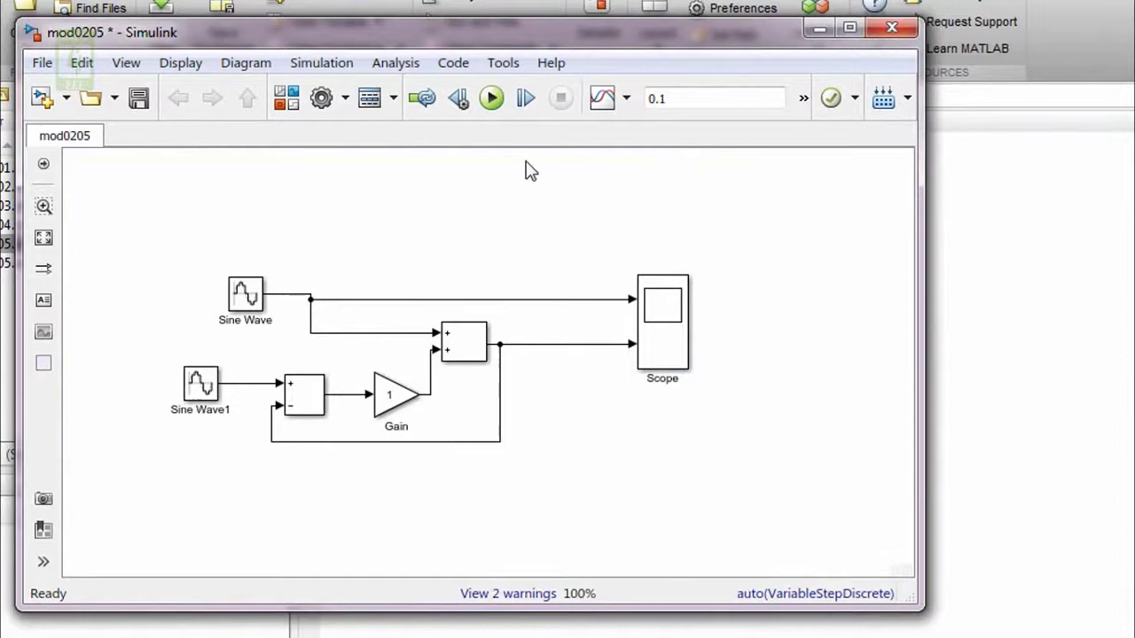
{"action": "left_click", "coordinate": [491, 98]}
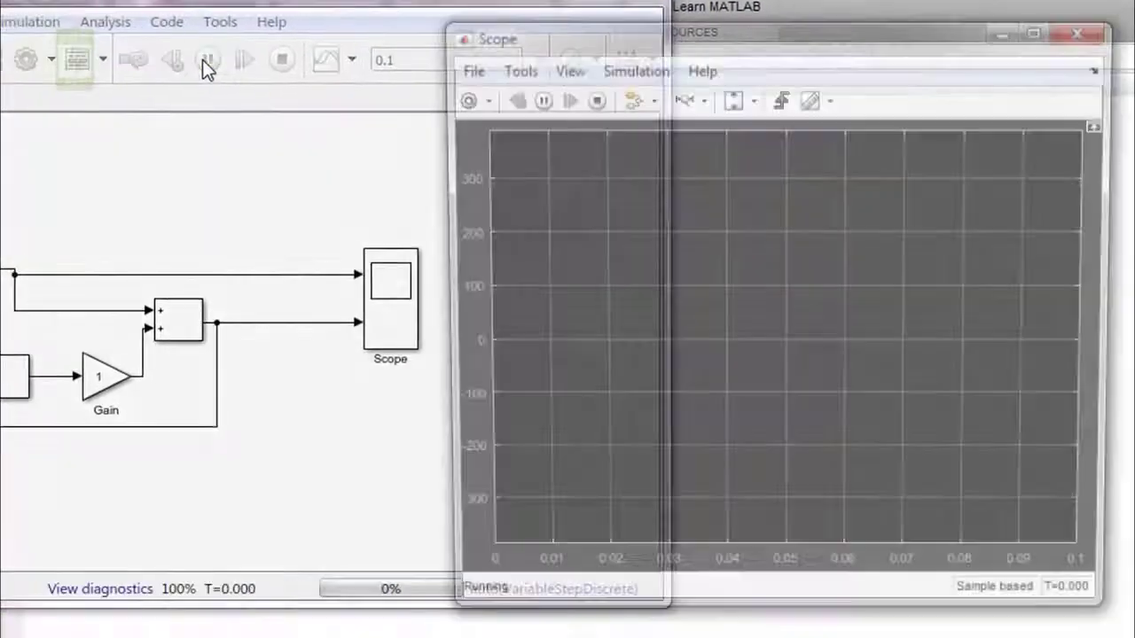